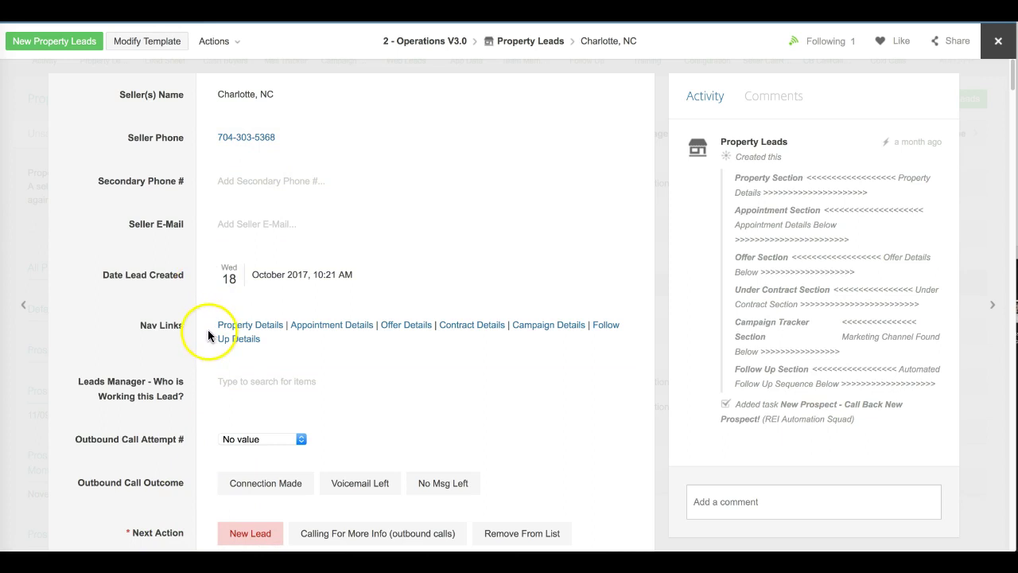
Step: Search for the matching team member and assign them as the lead's Leads Manager
{"action": "scroll", "coordinate": [198, 334], "scroll_direction": "down", "scroll_amount": 1}
{"action": "scroll", "coordinate": [197, 335], "scroll_direction": "down", "scroll_amount": 6}
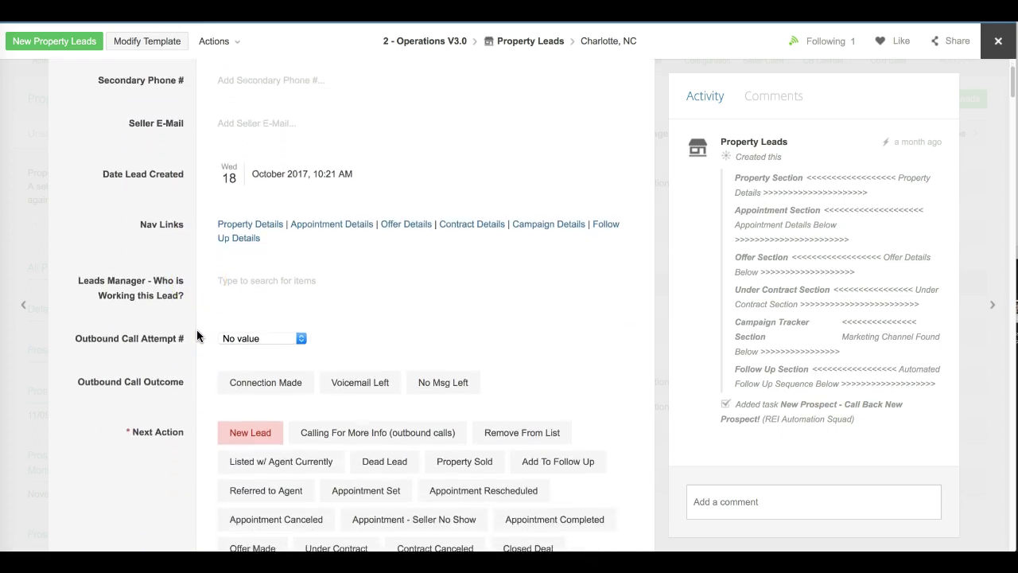
{"action": "scroll", "coordinate": [197, 336], "scroll_direction": "down", "scroll_amount": 1}
{"action": "scroll", "coordinate": [197, 336], "scroll_direction": "up", "scroll_amount": 4}
{"action": "scroll", "coordinate": [198, 336], "scroll_direction": "up", "scroll_amount": 2}
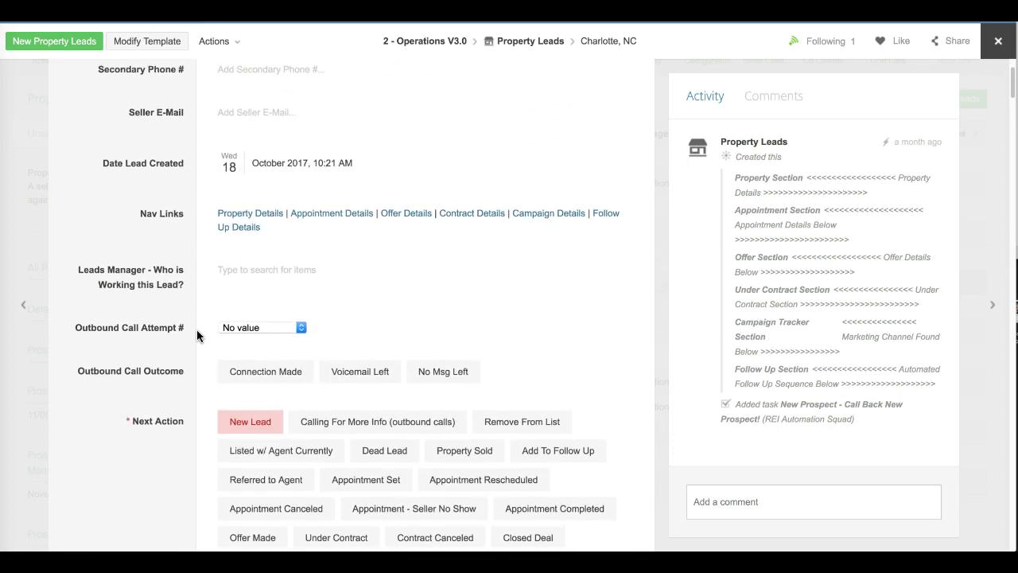
{"action": "scroll", "coordinate": [198, 336], "scroll_direction": "up", "scroll_amount": 1}
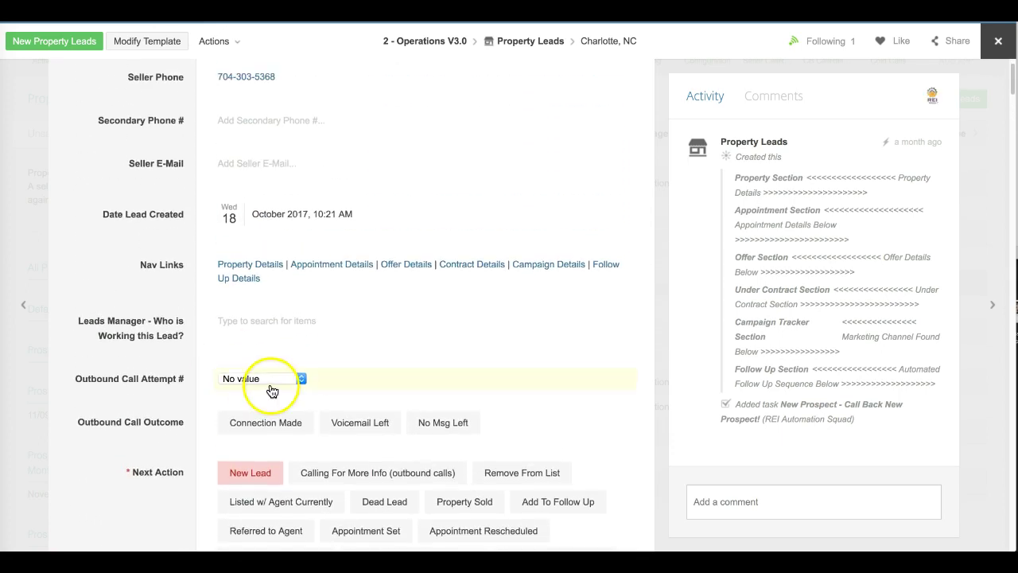
{"action": "left_click", "coordinate": [267, 322]}
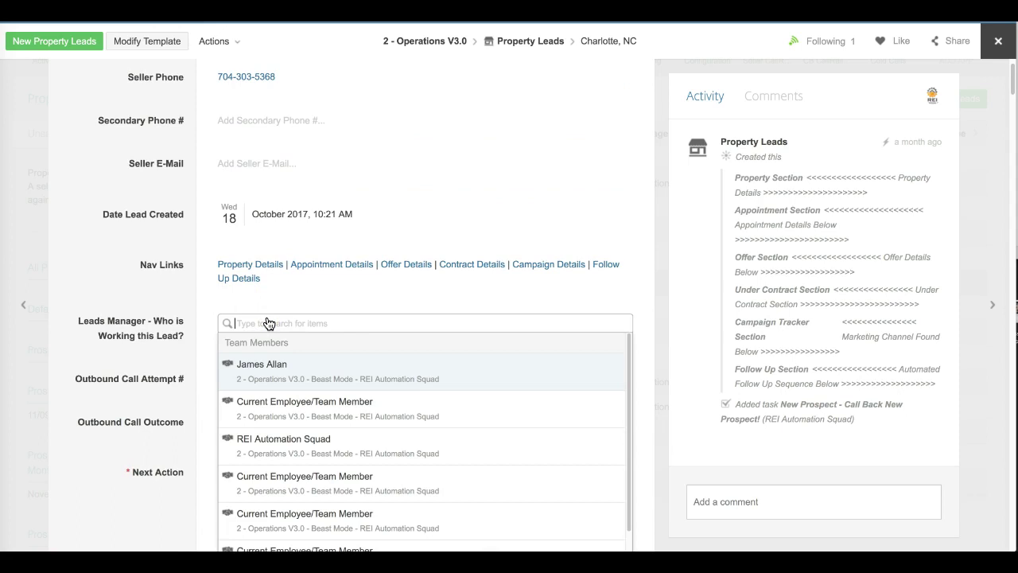
{"action": "type", "text": "don"}
{"action": "left_click", "coordinate": [256, 364]}
Step: Set Outbound Call Attempt # to Outbound Call 1
{"action": "scroll", "coordinate": [137, 337], "scroll_direction": "down", "scroll_amount": 3}
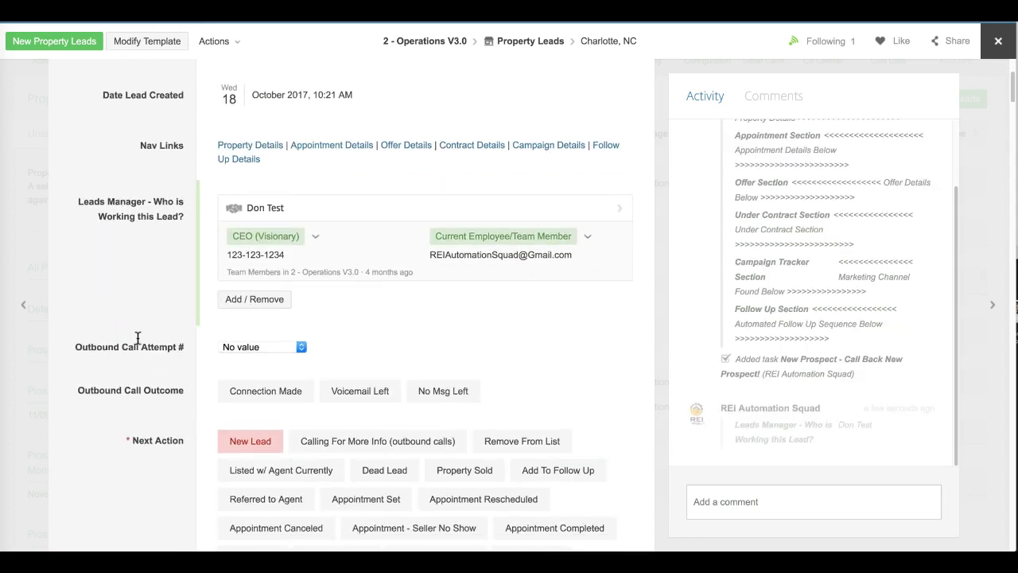
{"action": "left_click", "coordinate": [111, 278]}
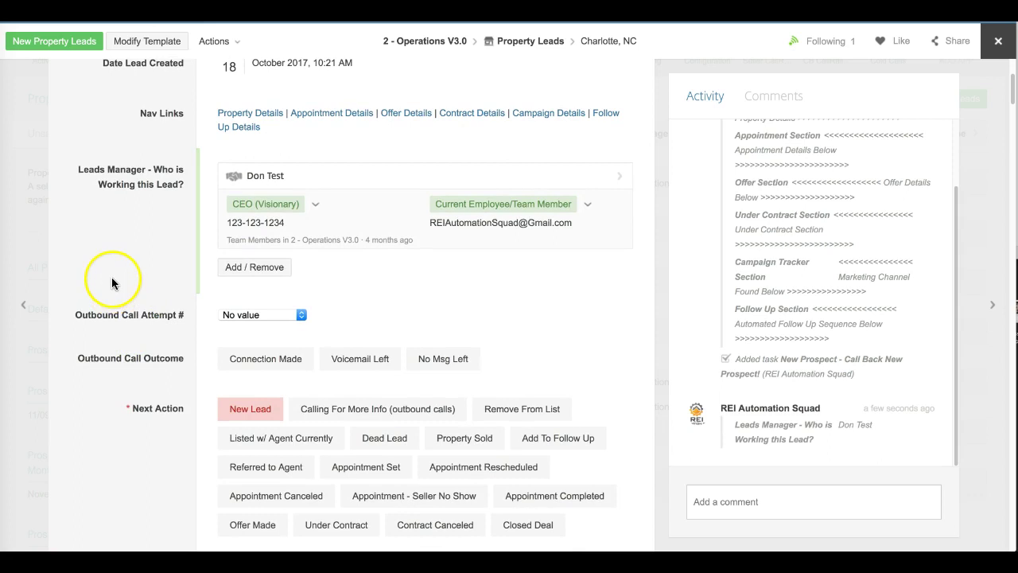
{"action": "left_click", "coordinate": [259, 314]}
{"action": "left_click", "coordinate": [257, 325]}
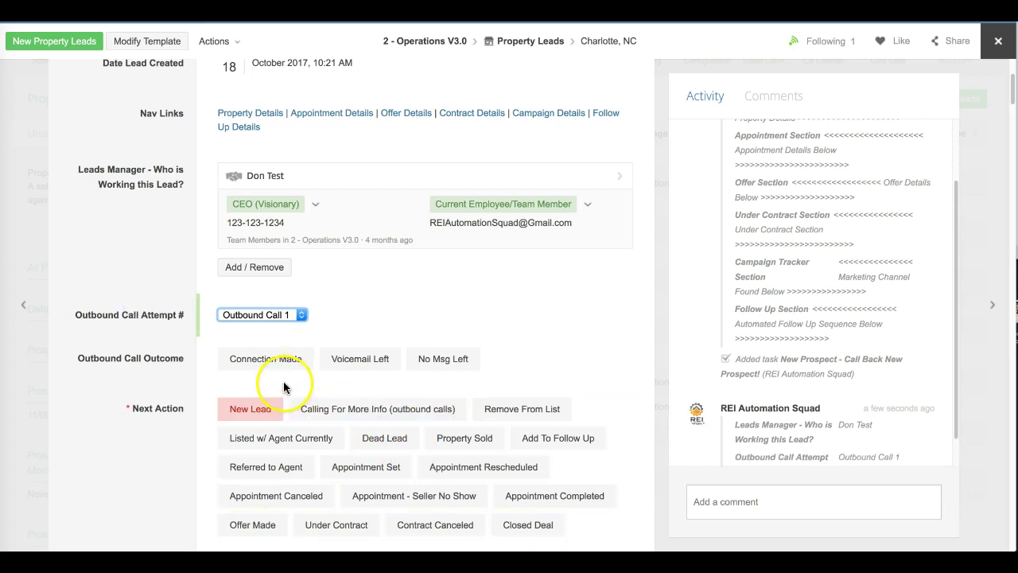
Step: Set Next Action to Calling For More Info (outbound calls)
{"action": "scroll", "coordinate": [318, 382], "scroll_direction": "down", "scroll_amount": 1}
{"action": "left_click", "coordinate": [349, 375]}
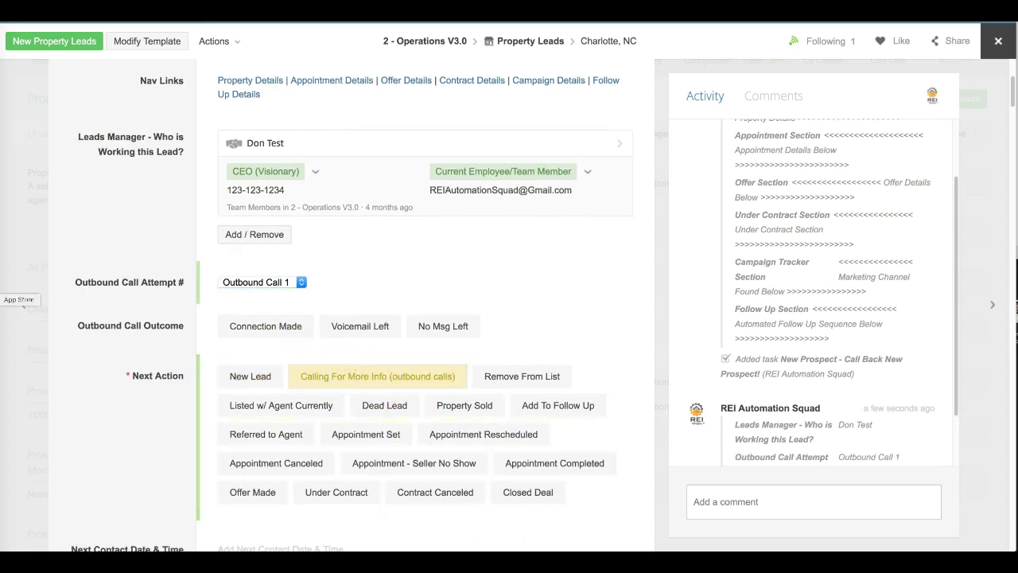
{"action": "scroll", "coordinate": [69, 308], "scroll_direction": "down", "scroll_amount": 1}
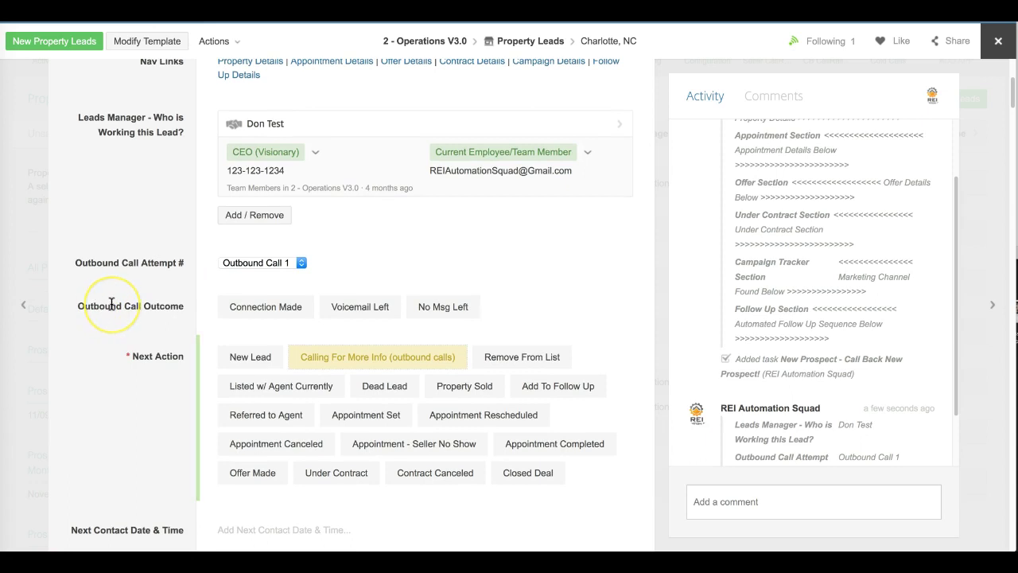
{"action": "scroll", "coordinate": [112, 306], "scroll_direction": "down", "scroll_amount": 5}
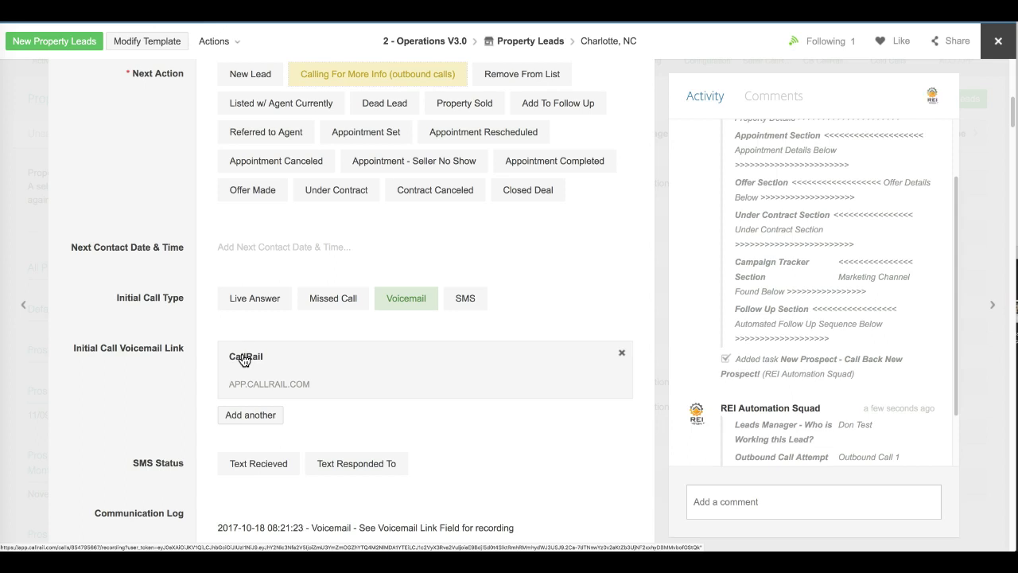
Step: Open the CallRail voicemail recording linked in the Communication Log
{"action": "left_click", "coordinate": [232, 360]}
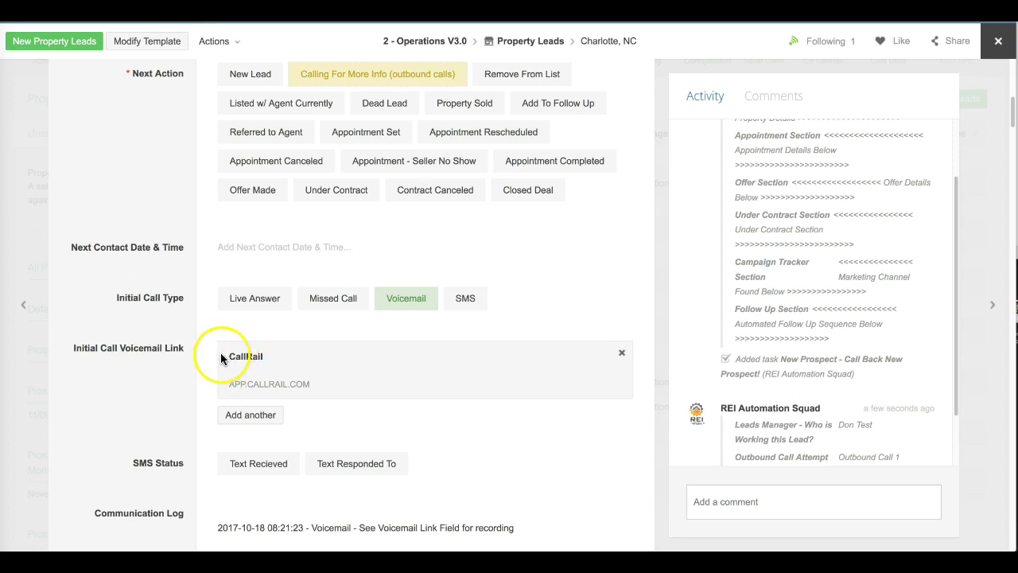
{"action": "scroll", "coordinate": [222, 358], "scroll_direction": "down", "scroll_amount": 1}
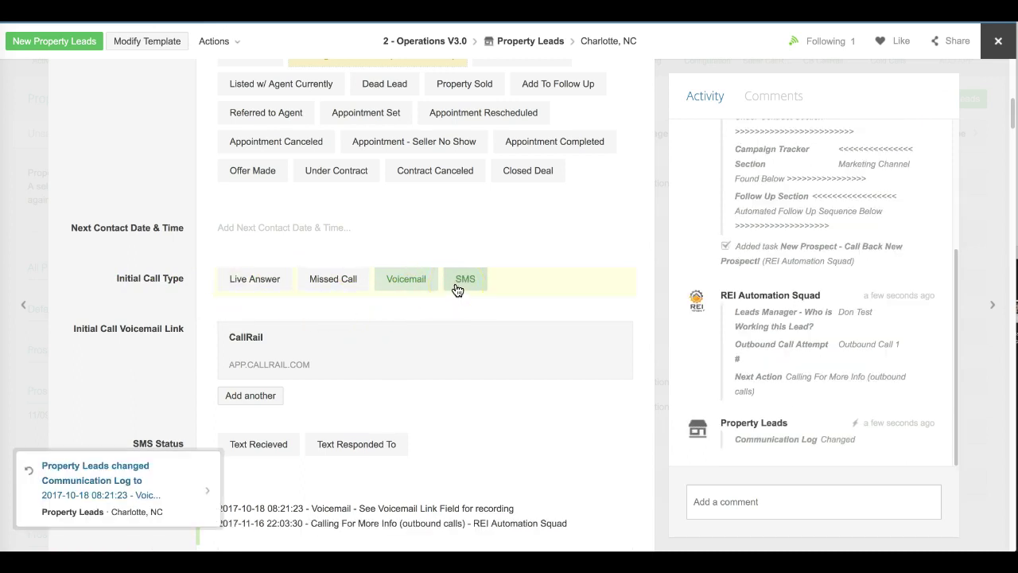
{"action": "left_click", "coordinate": [314, 291]}
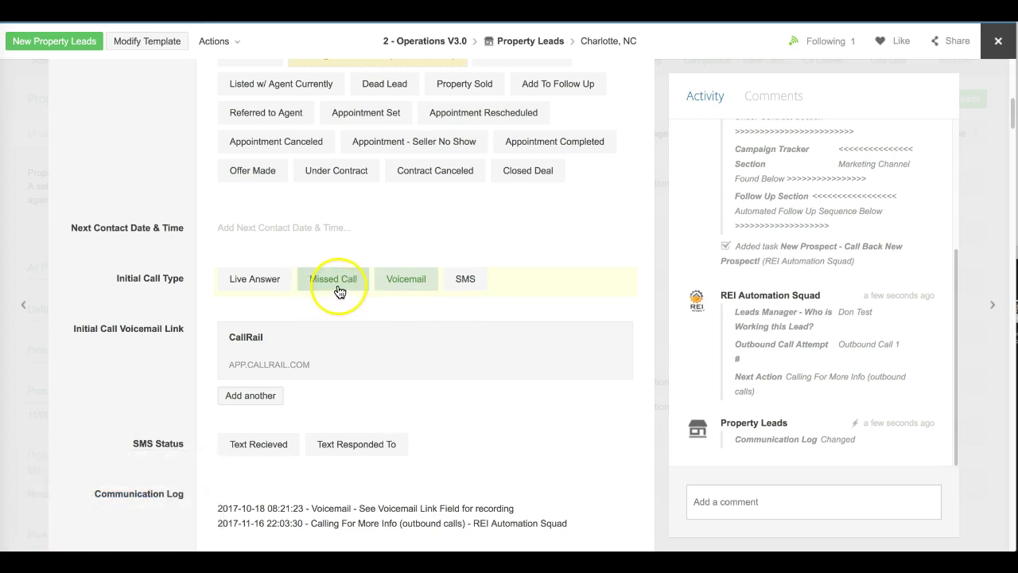
Step: Choose No Msg Left under Outbound Call Outcome
{"action": "scroll", "coordinate": [340, 292], "scroll_direction": "up", "scroll_amount": 5}
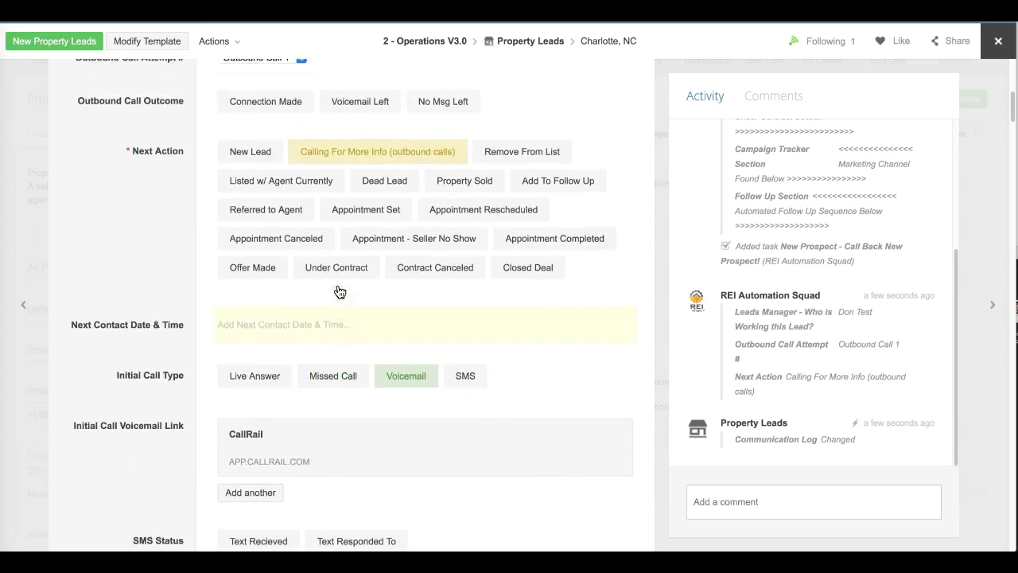
{"action": "scroll", "coordinate": [340, 292], "scroll_direction": "up", "scroll_amount": 1}
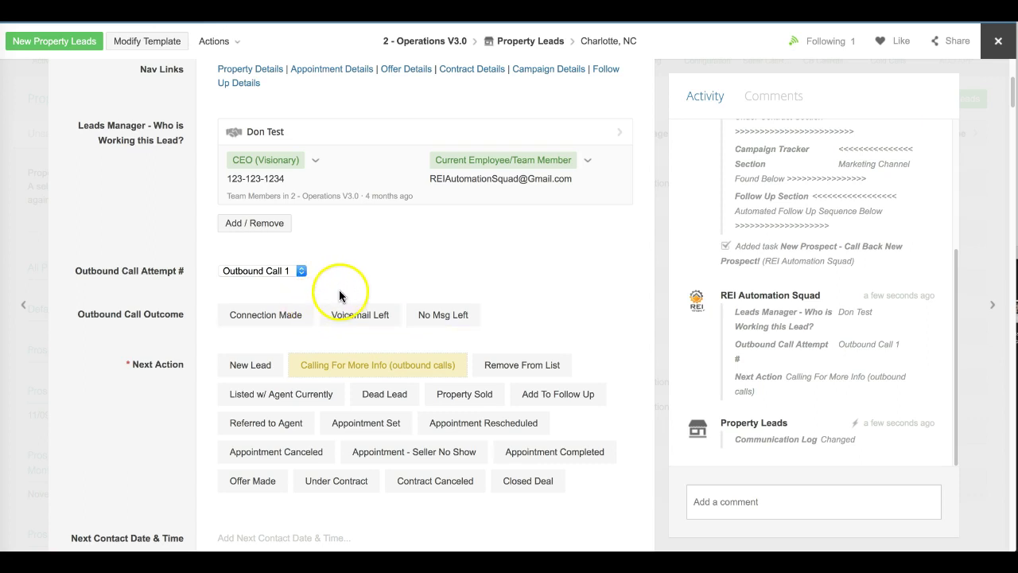
{"action": "scroll", "coordinate": [341, 295], "scroll_direction": "up", "scroll_amount": 1}
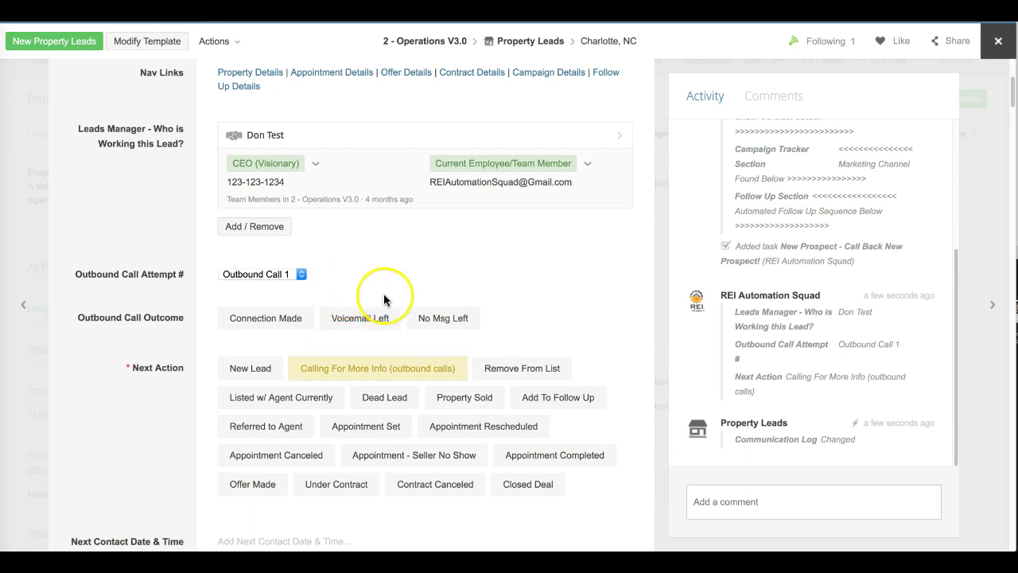
{"action": "left_click", "coordinate": [434, 312]}
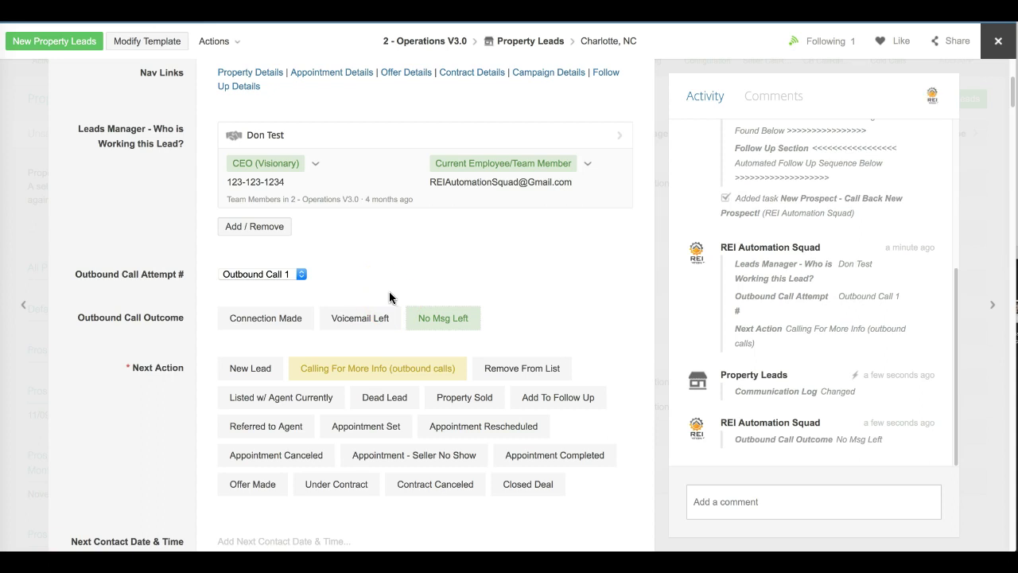
Step: Pick 17 November 2017 in the Next Contact Date & Time calendar
{"action": "scroll", "coordinate": [379, 293], "scroll_direction": "down", "scroll_amount": 3}
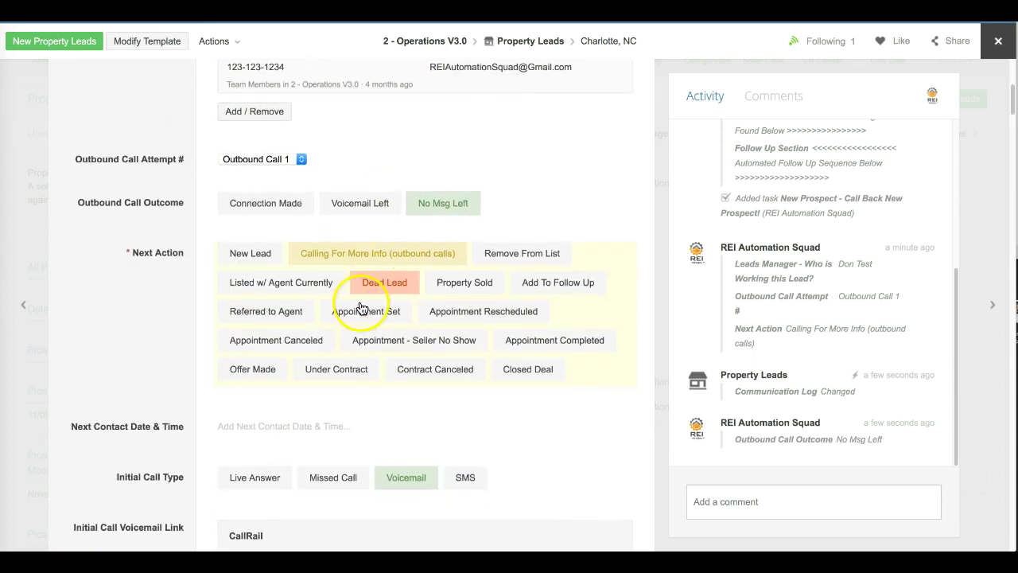
{"action": "left_click", "coordinate": [253, 434]}
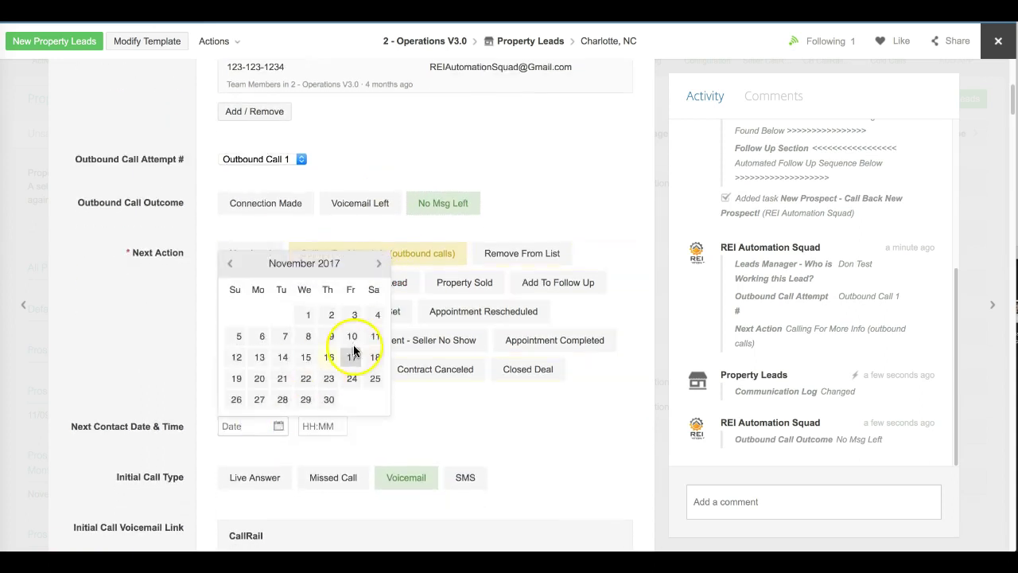
{"action": "left_click", "coordinate": [351, 360]}
{"action": "left_click", "coordinate": [126, 355]}
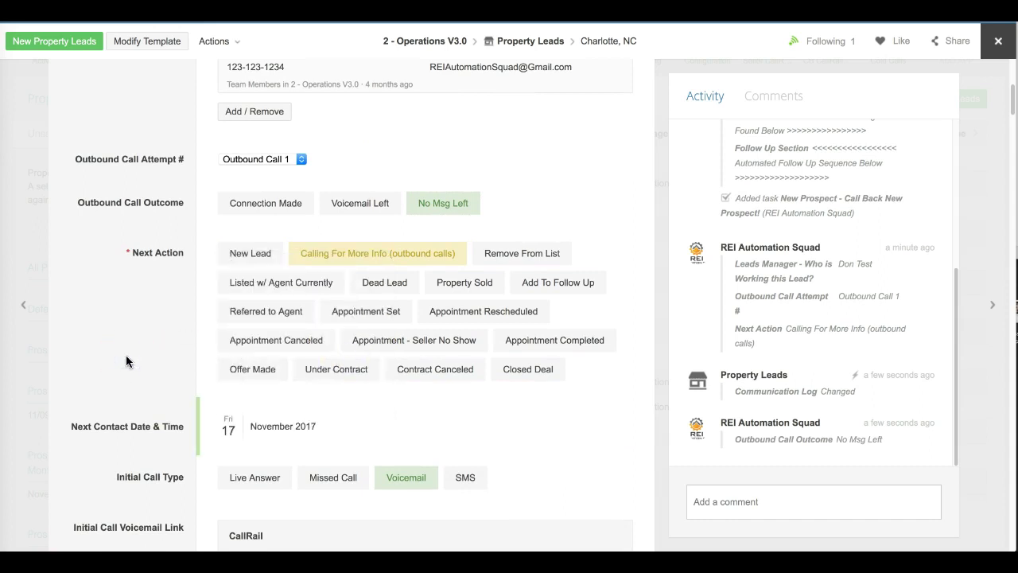
{"action": "scroll", "coordinate": [152, 371], "scroll_direction": "up", "scroll_amount": 4}
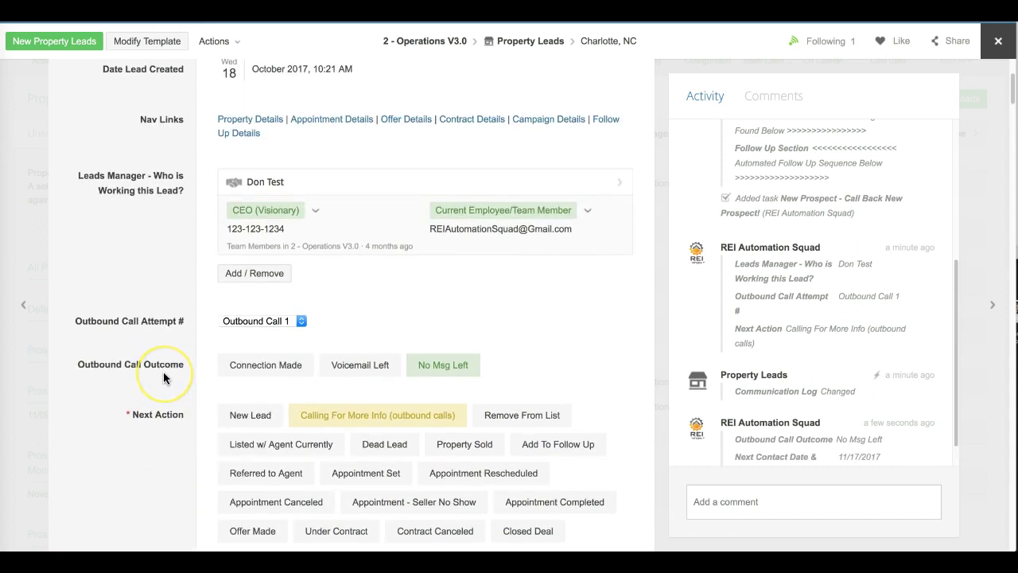
{"action": "scroll", "coordinate": [164, 376], "scroll_direction": "down", "scroll_amount": 4}
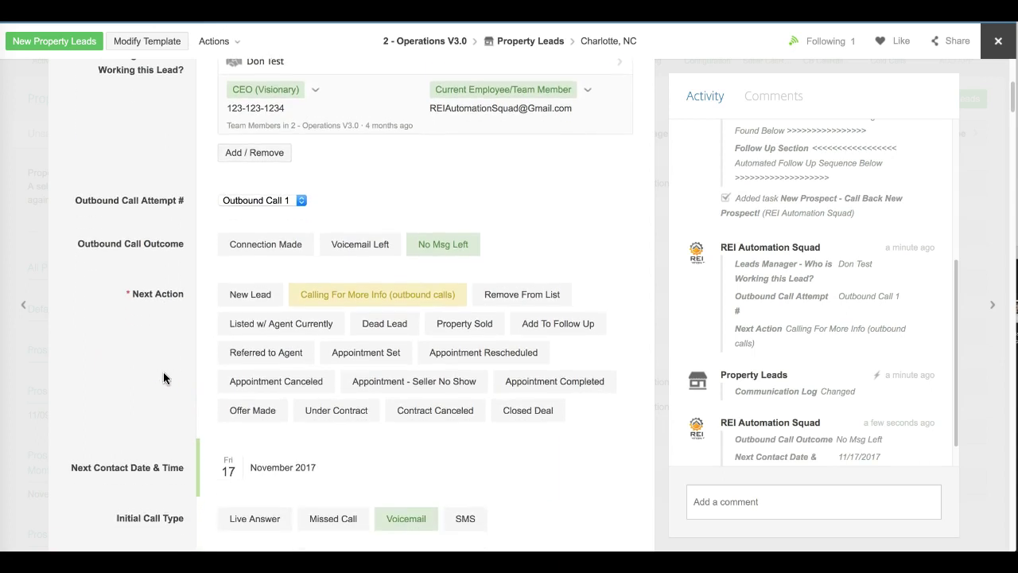
{"action": "scroll", "coordinate": [163, 375], "scroll_direction": "up", "scroll_amount": 1}
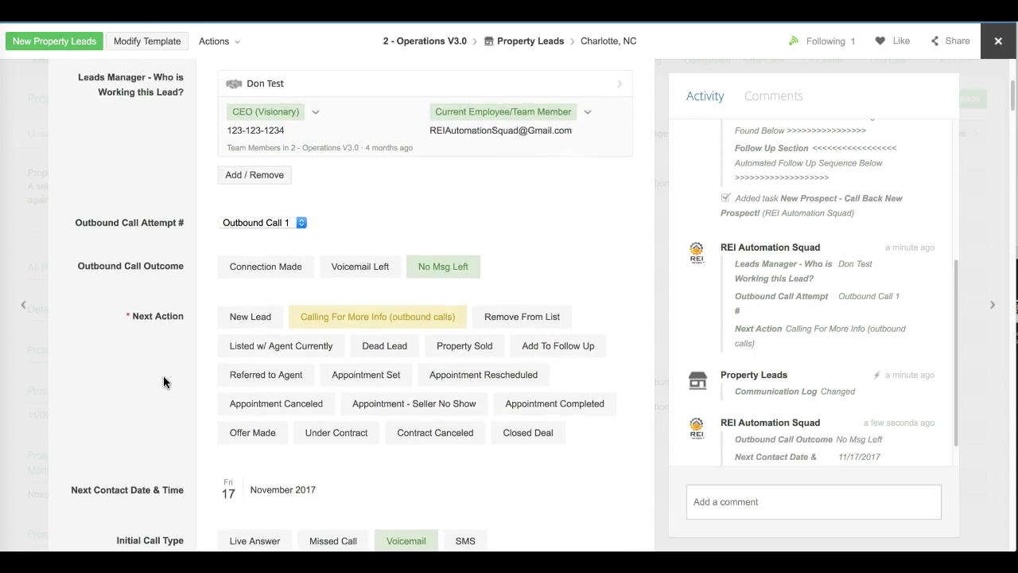
Step: Change the call attempt to Outbound Call 2 and record Voicemail Left as the outcome
{"action": "left_click", "coordinate": [269, 223]}
{"action": "left_click", "coordinate": [271, 222]}
{"action": "left_click", "coordinate": [270, 222]}
{"action": "left_click", "coordinate": [231, 235]}
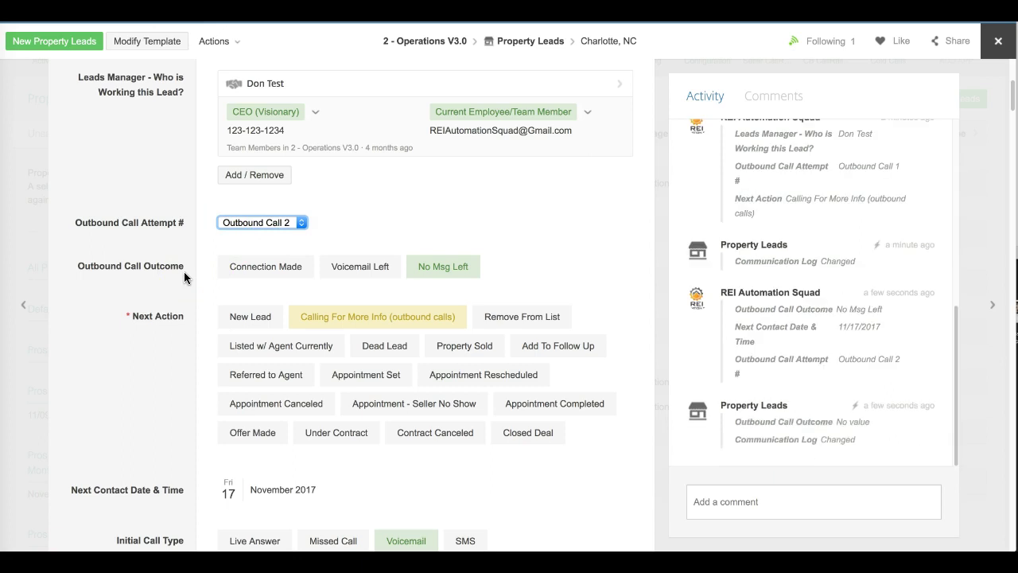
{"action": "left_click", "coordinate": [356, 277]}
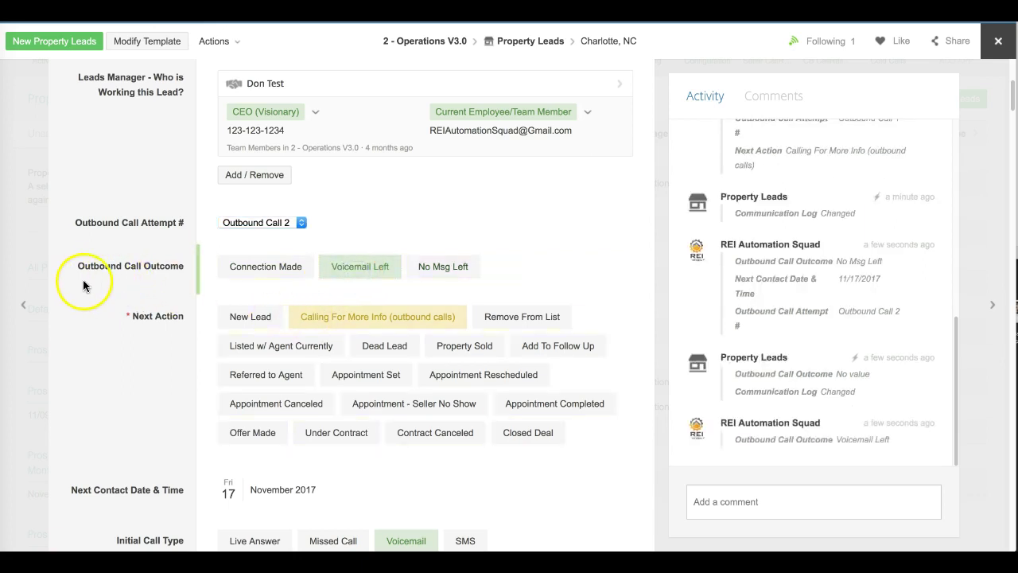
Step: Move the next contact date to 18 November 2017
{"action": "scroll", "coordinate": [83, 279], "scroll_direction": "down", "scroll_amount": 1}
{"action": "scroll", "coordinate": [83, 279], "scroll_direction": "down", "scroll_amount": 5}
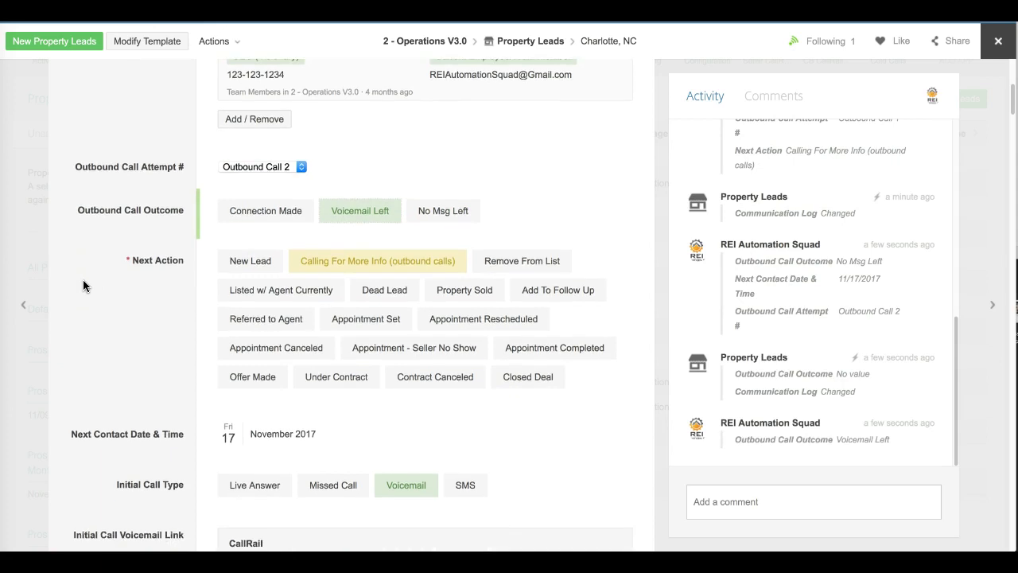
{"action": "scroll", "coordinate": [83, 284], "scroll_direction": "down", "scroll_amount": 2}
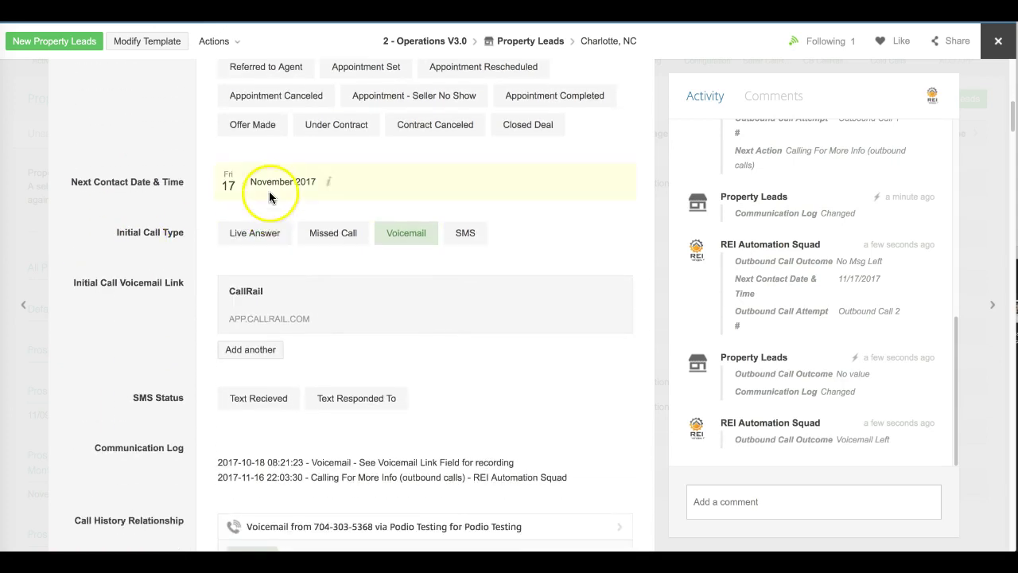
{"action": "left_click", "coordinate": [270, 181]}
{"action": "left_click", "coordinate": [379, 304]}
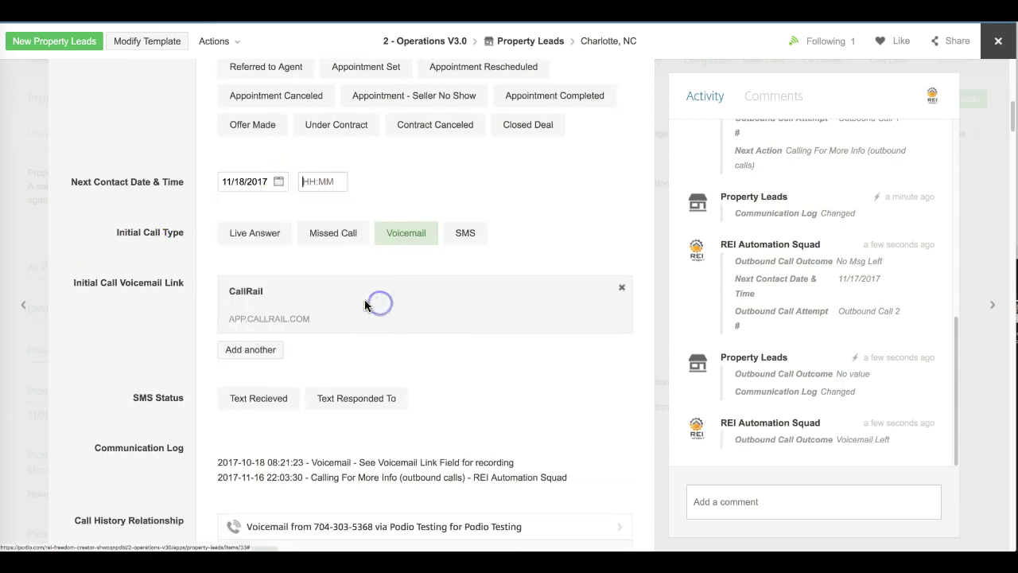
{"action": "scroll", "coordinate": [129, 279], "scroll_direction": "up", "scroll_amount": 3}
{"action": "scroll", "coordinate": [130, 281], "scroll_direction": "up", "scroll_amount": 4}
Step: Toggle Connection Made on and off twice, leaving Voicemail Left as the only outcome
{"action": "left_click", "coordinate": [260, 256]}
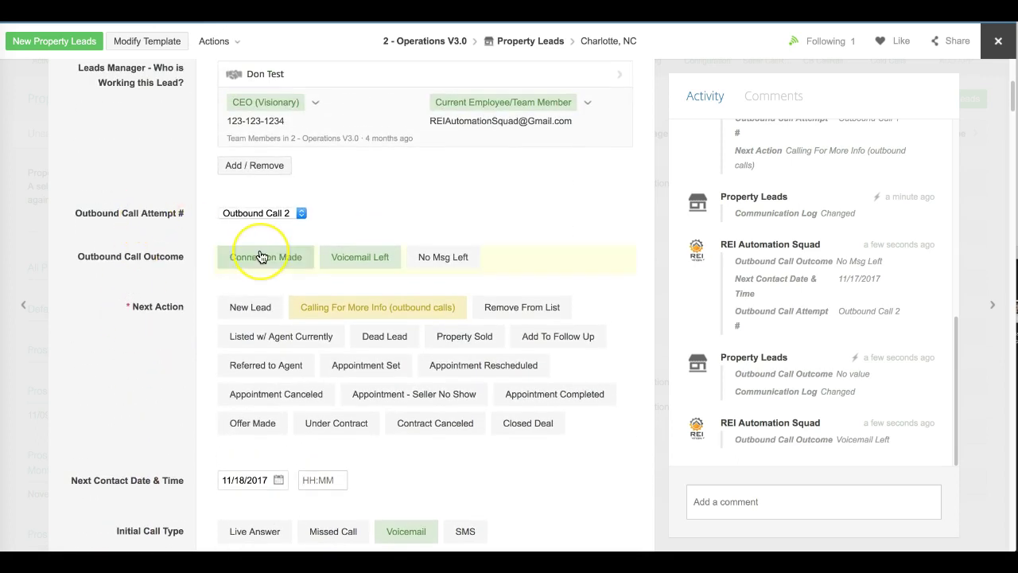
{"action": "left_click", "coordinate": [309, 262]}
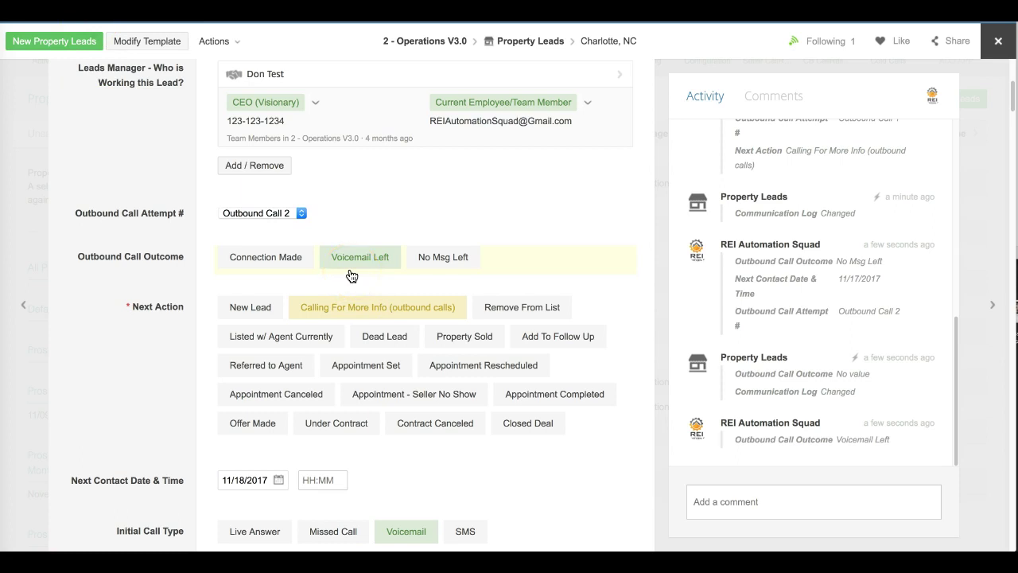
{"action": "left_click", "coordinate": [269, 258]}
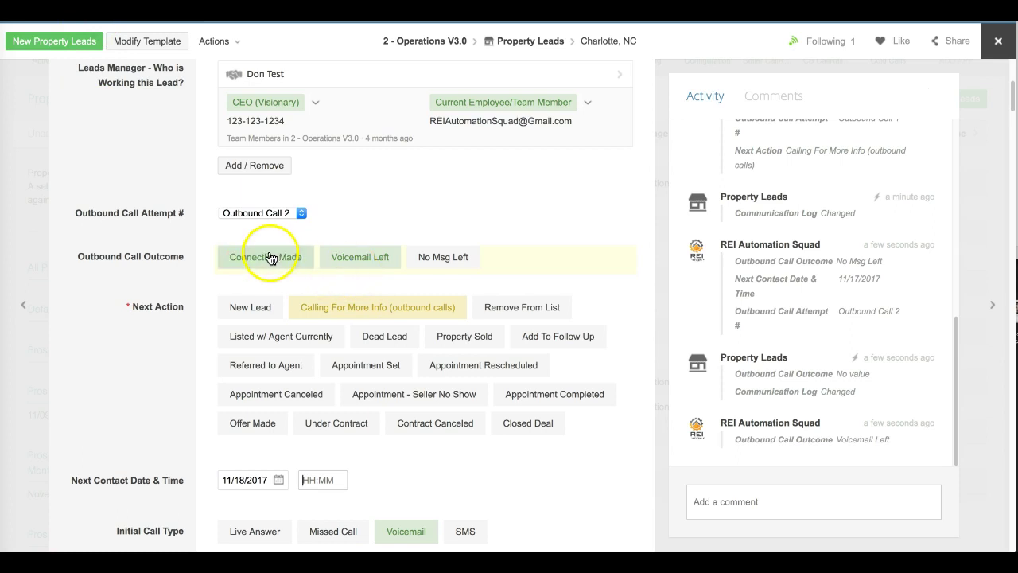
{"action": "left_click", "coordinate": [352, 258]}
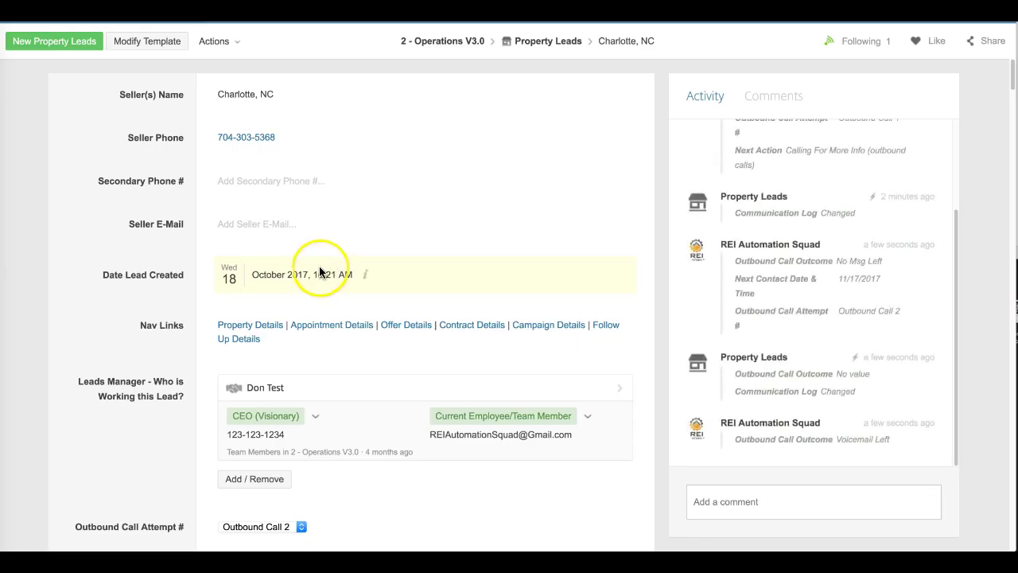
Step: Review the Communication Log entries, then open the Outbound Call Attempt # choices
{"action": "scroll", "coordinate": [314, 272], "scroll_direction": "down", "scroll_amount": 2}
{"action": "scroll", "coordinate": [312, 271], "scroll_direction": "down", "scroll_amount": 9}
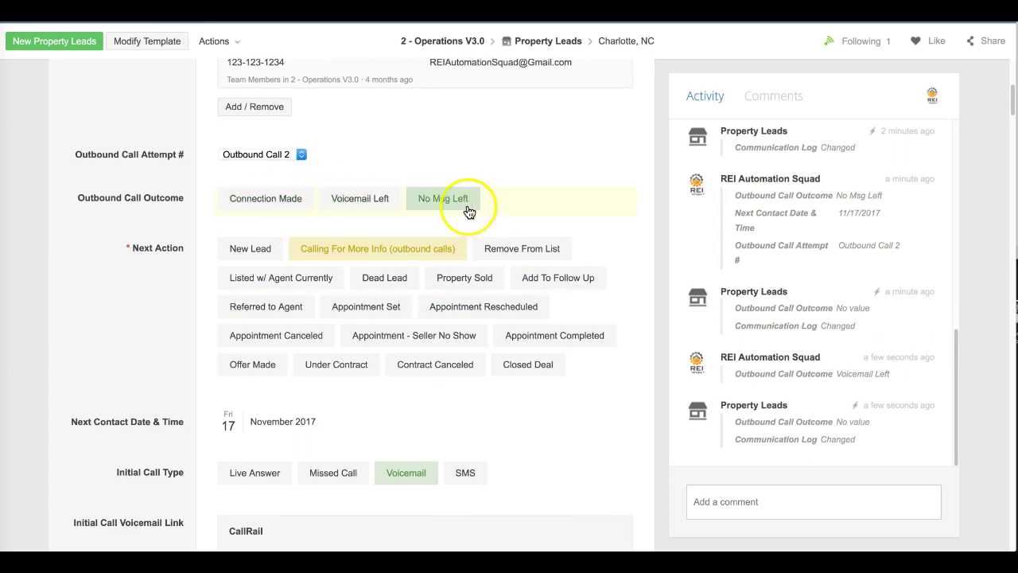
{"action": "scroll", "coordinate": [398, 256], "scroll_direction": "down", "scroll_amount": 4}
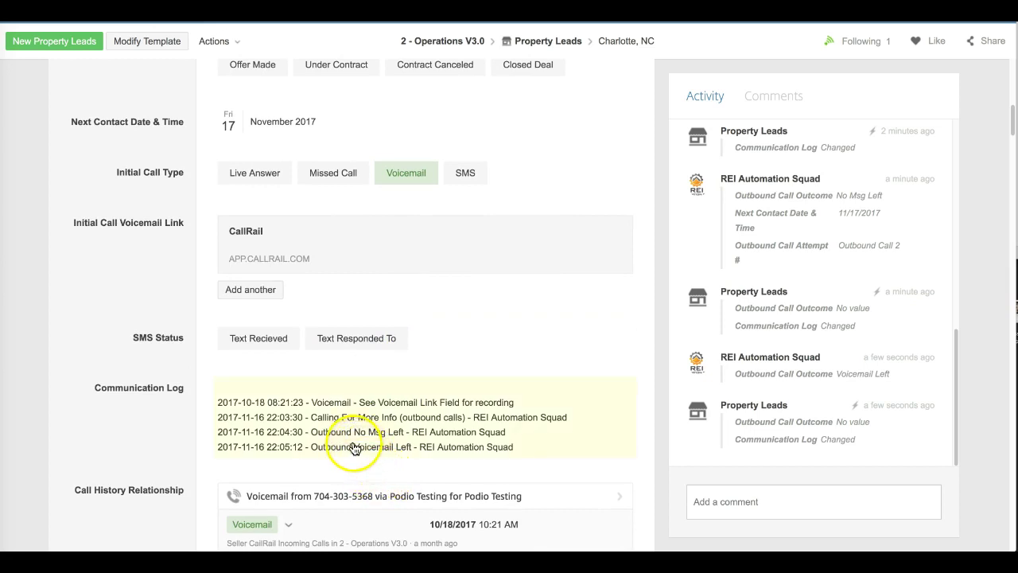
{"action": "scroll", "coordinate": [357, 441], "scroll_direction": "up", "scroll_amount": 1}
{"action": "scroll", "coordinate": [354, 436], "scroll_direction": "up", "scroll_amount": 7}
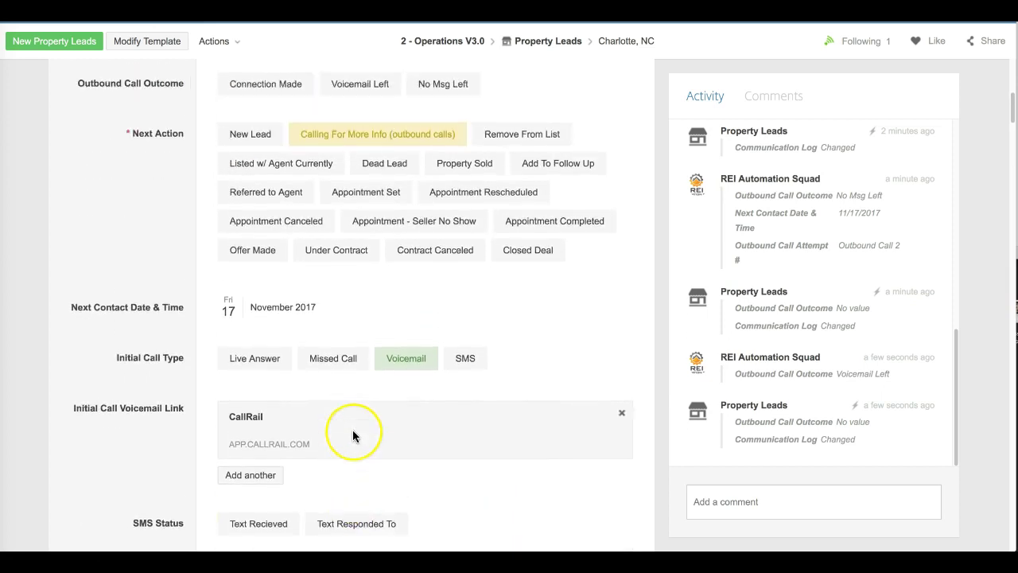
{"action": "scroll", "coordinate": [352, 430], "scroll_direction": "up", "scroll_amount": 1}
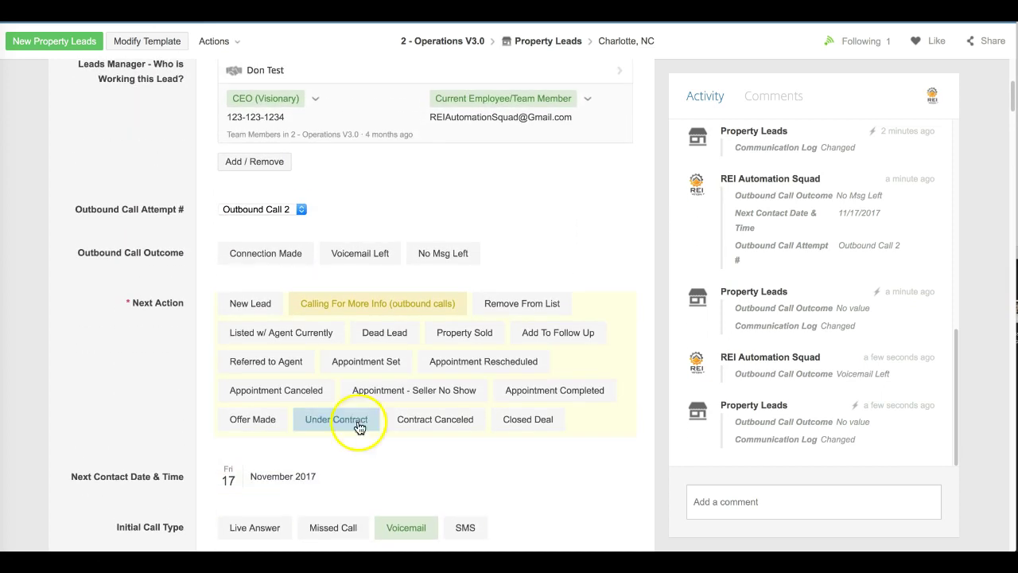
{"action": "left_click", "coordinate": [289, 209]}
Step: Set Outbound Call 3 with Voicemail Left and start an 'SMS:' comment on the lead
{"action": "left_click", "coordinate": [287, 219]}
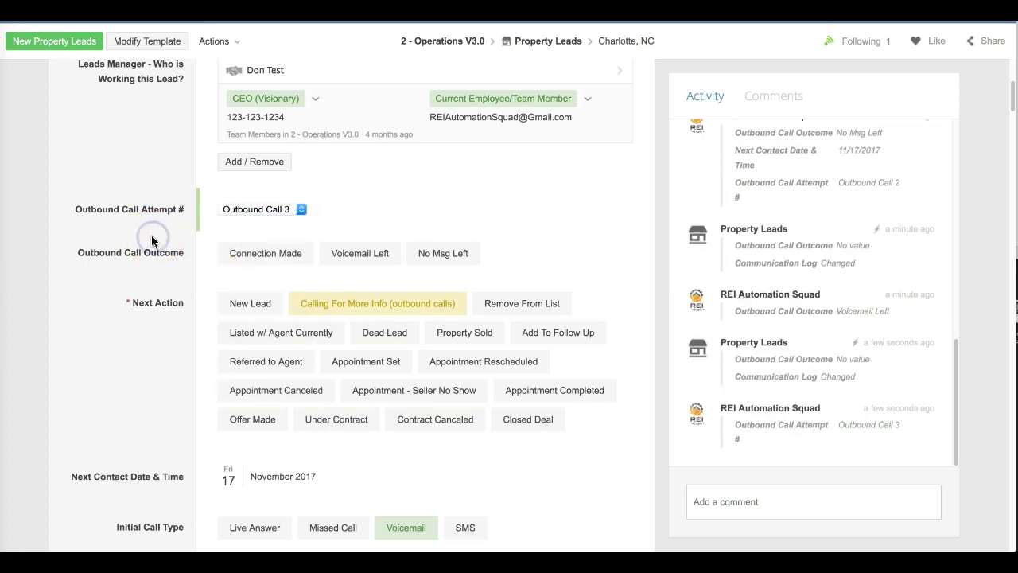
{"action": "left_click", "coordinate": [368, 254]}
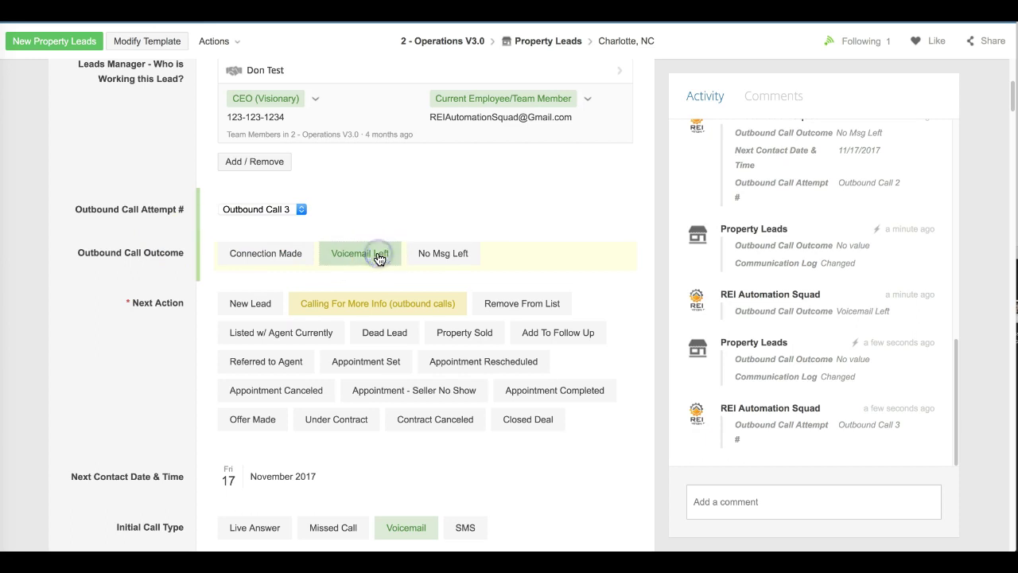
{"action": "left_click", "coordinate": [745, 500]}
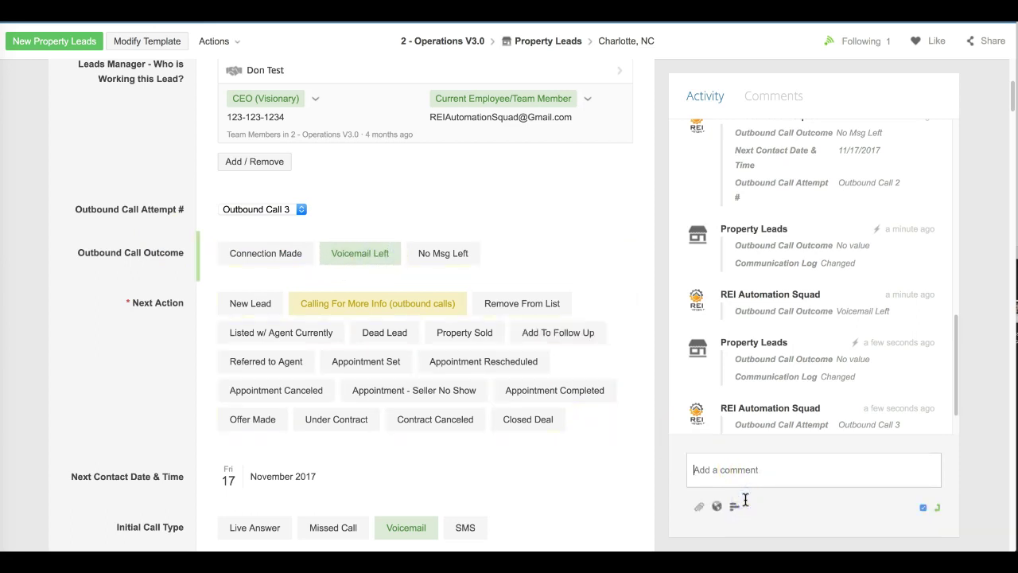
{"action": "type", "text": "sMS:"}
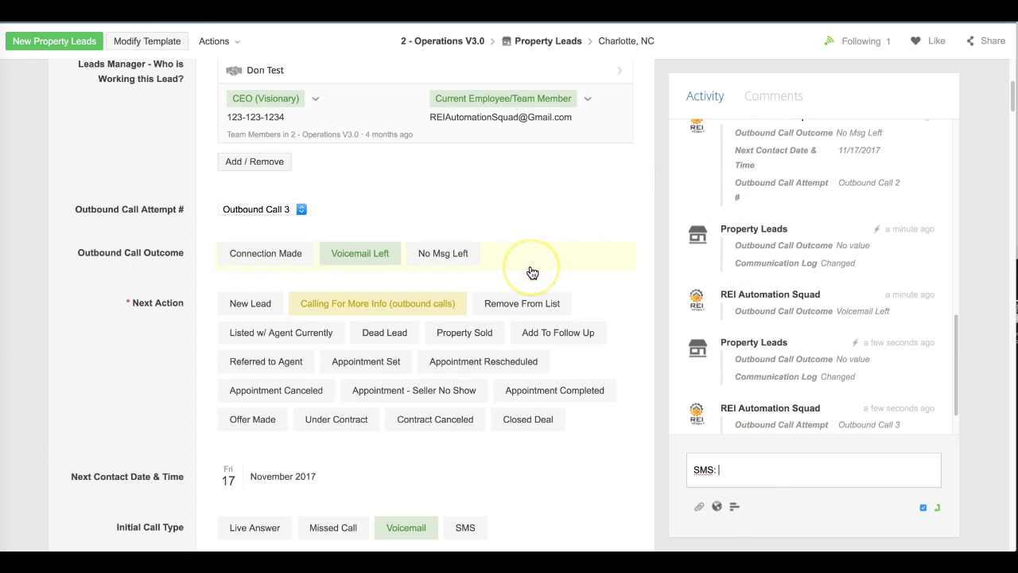
Step: Toggle Connection Made and change Next Action to Add To Follow Up
{"action": "left_click", "coordinate": [299, 258]}
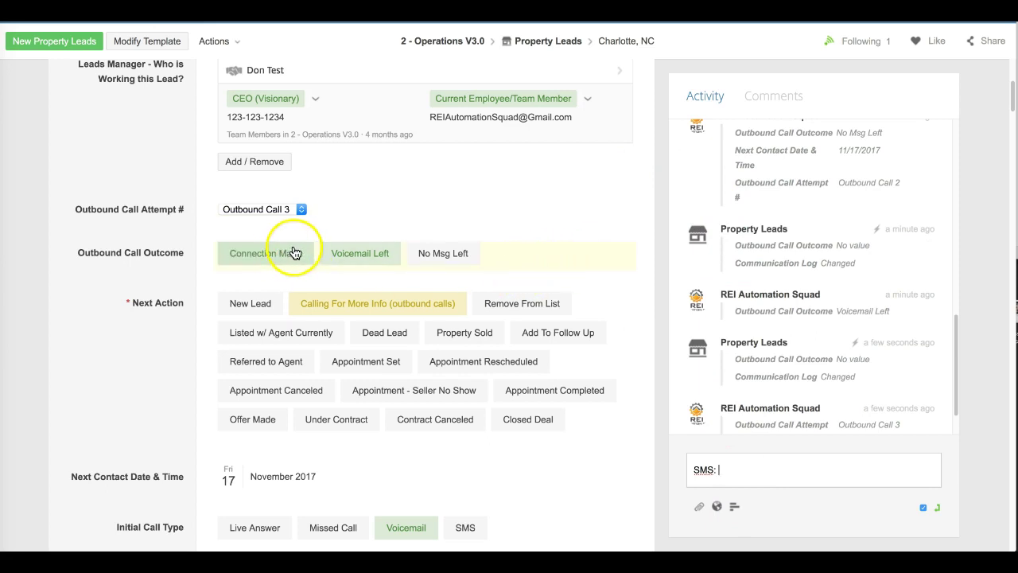
{"action": "left_click", "coordinate": [546, 363]}
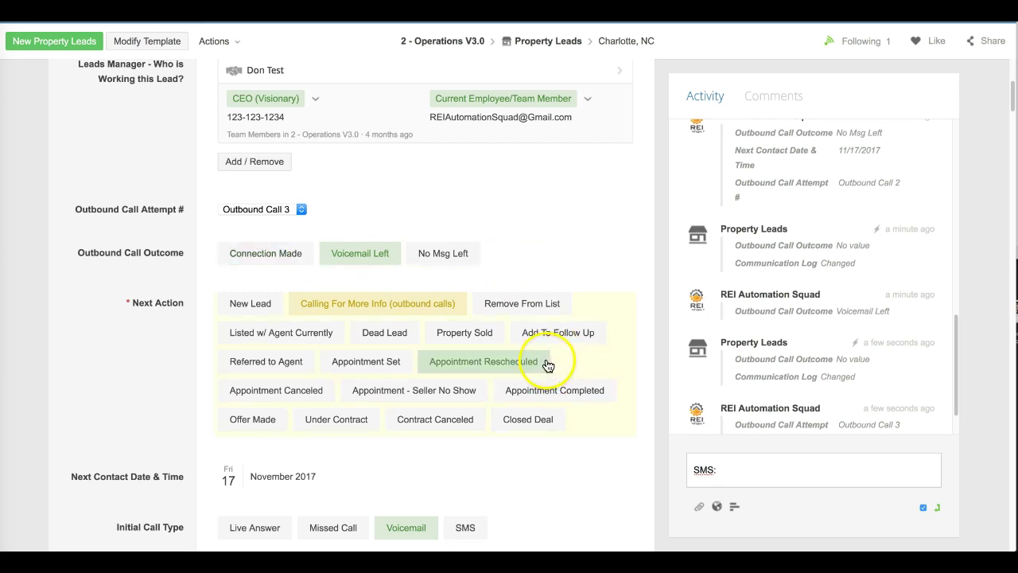
{"action": "left_click", "coordinate": [559, 331]}
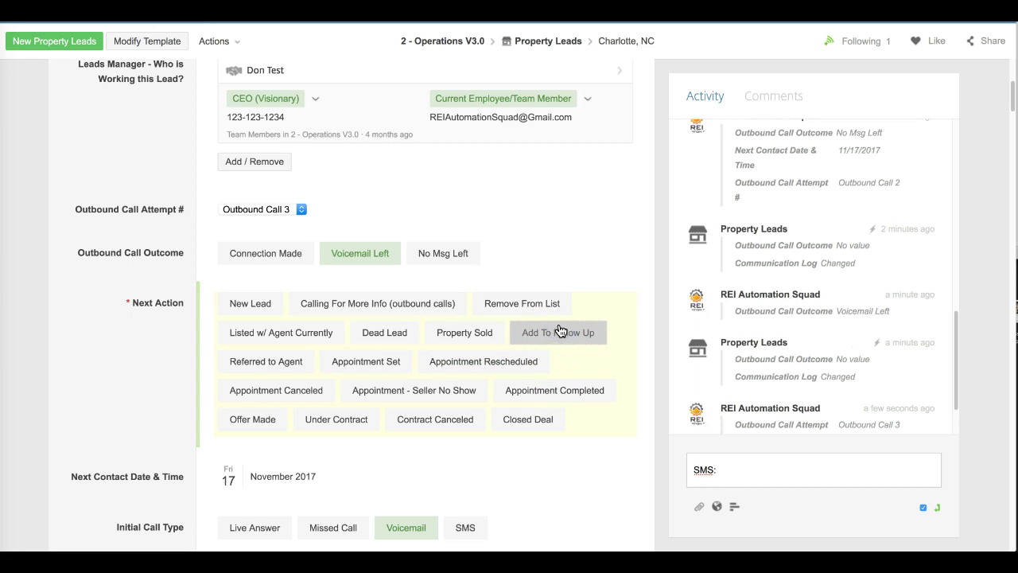
{"action": "left_click", "coordinate": [90, 311]}
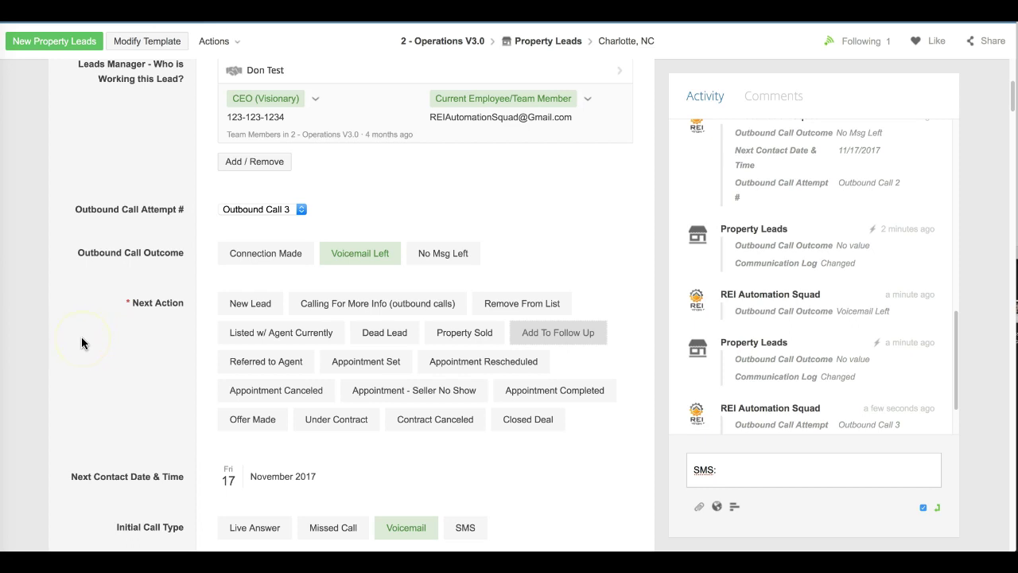
Step: Advance the calendar to December 2017 and pick 25 as the next contact date
{"action": "left_click", "coordinate": [270, 477]}
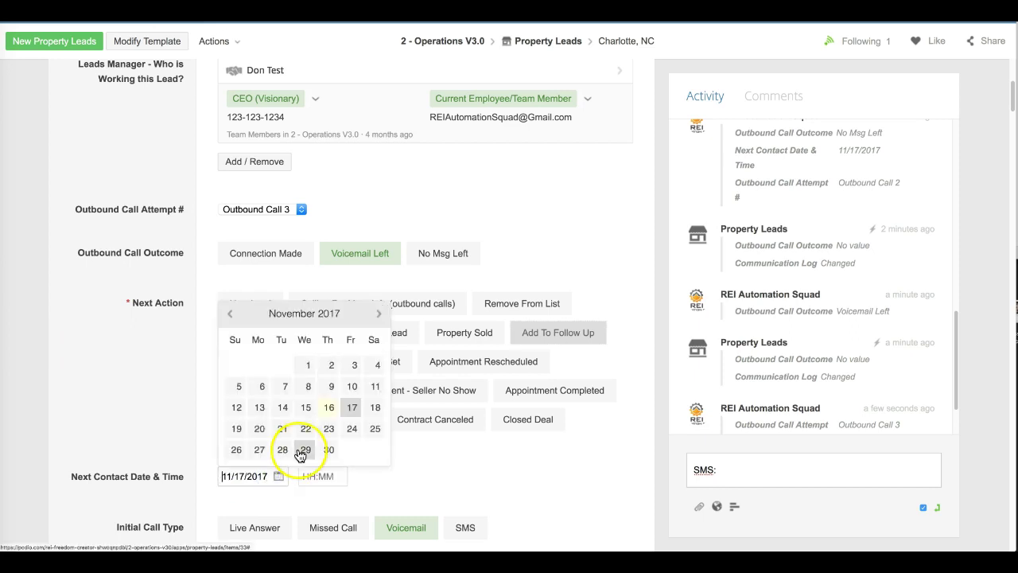
{"action": "left_click", "coordinate": [377, 314]}
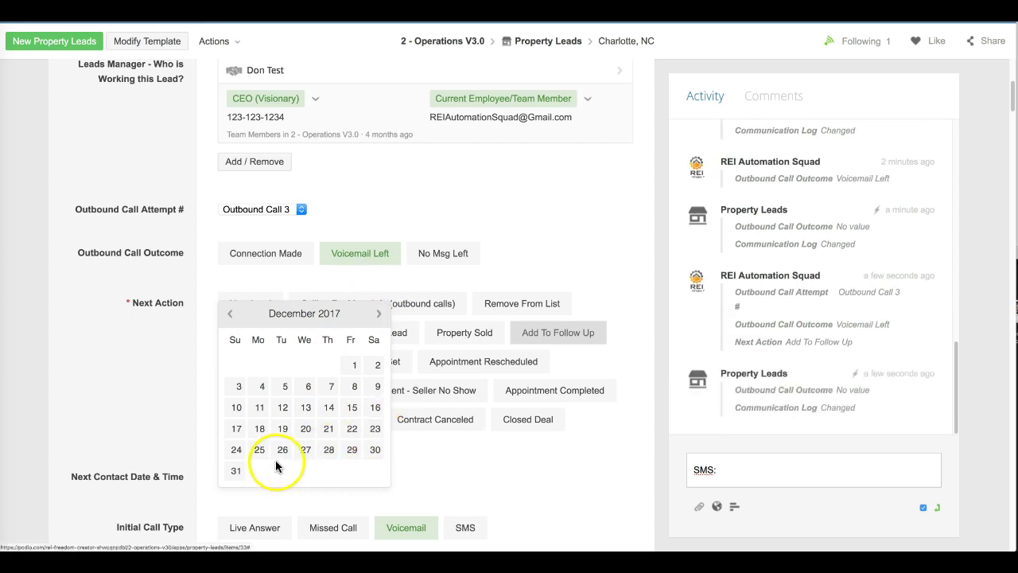
{"action": "left_click", "coordinate": [260, 449]}
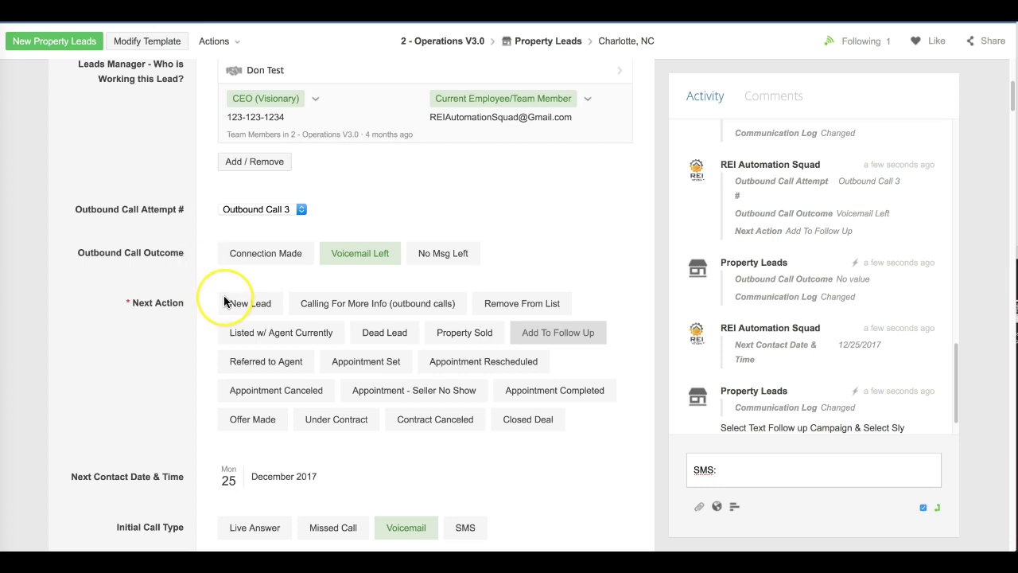
Step: Return to the Property Leads list, where Charlotte, NC shows Add To Follow Up and 12/25/2017
{"action": "scroll", "coordinate": [223, 295], "scroll_direction": "up", "scroll_amount": 4}
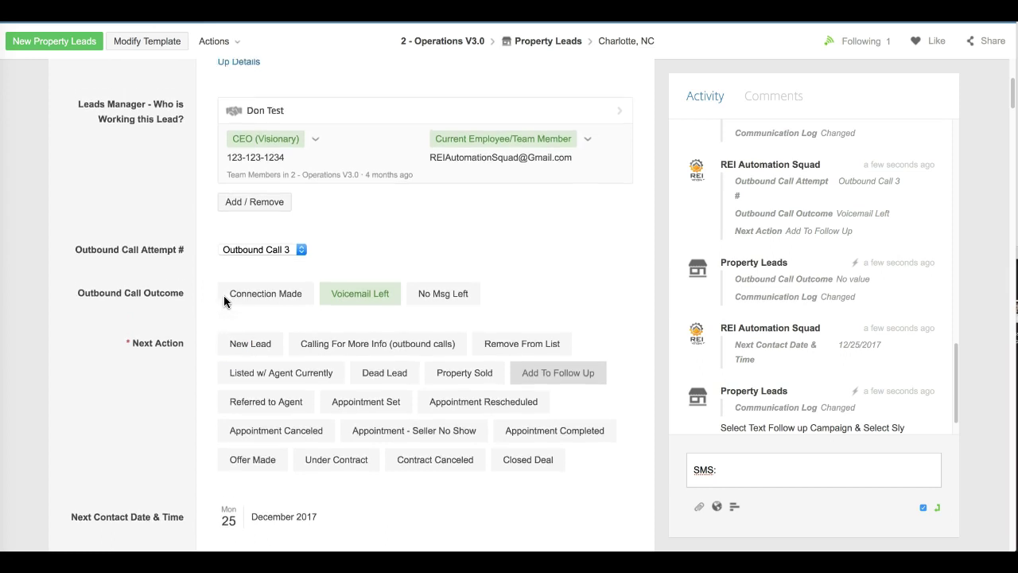
{"action": "scroll", "coordinate": [225, 300], "scroll_direction": "up", "scroll_amount": 4}
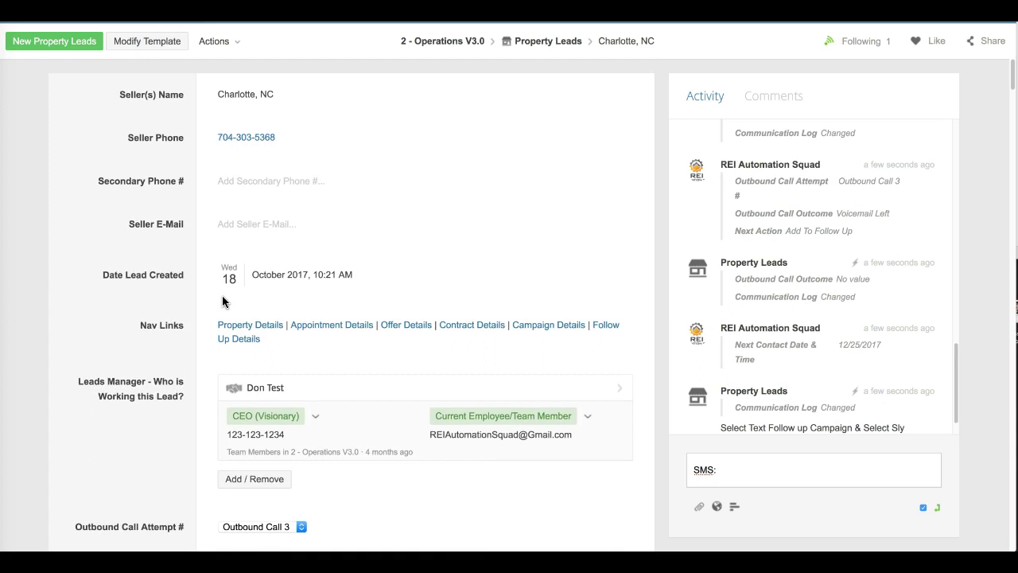
{"action": "left_click", "coordinate": [222, 296]}
{"action": "left_click", "coordinate": [236, 301]}
{"action": "scroll", "coordinate": [268, 318], "scroll_direction": "down", "scroll_amount": 2}
{"action": "scroll", "coordinate": [268, 319], "scroll_direction": "down", "scroll_amount": 2}
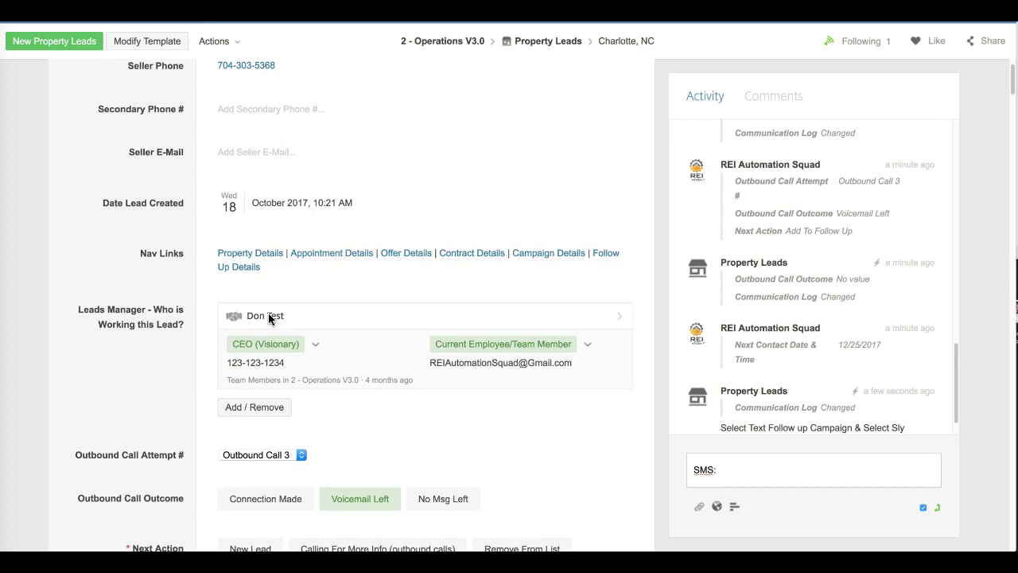
{"action": "scroll", "coordinate": [267, 310], "scroll_direction": "up", "scroll_amount": 1}
{"action": "left_click", "coordinate": [258, 310]}
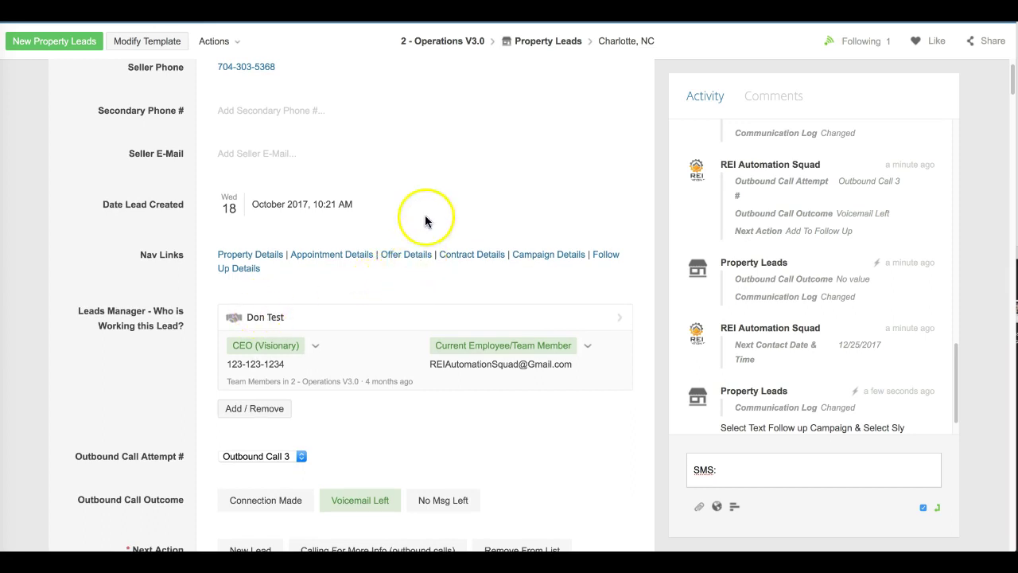
{"action": "scroll", "coordinate": [477, 120], "scroll_direction": "down", "scroll_amount": 1}
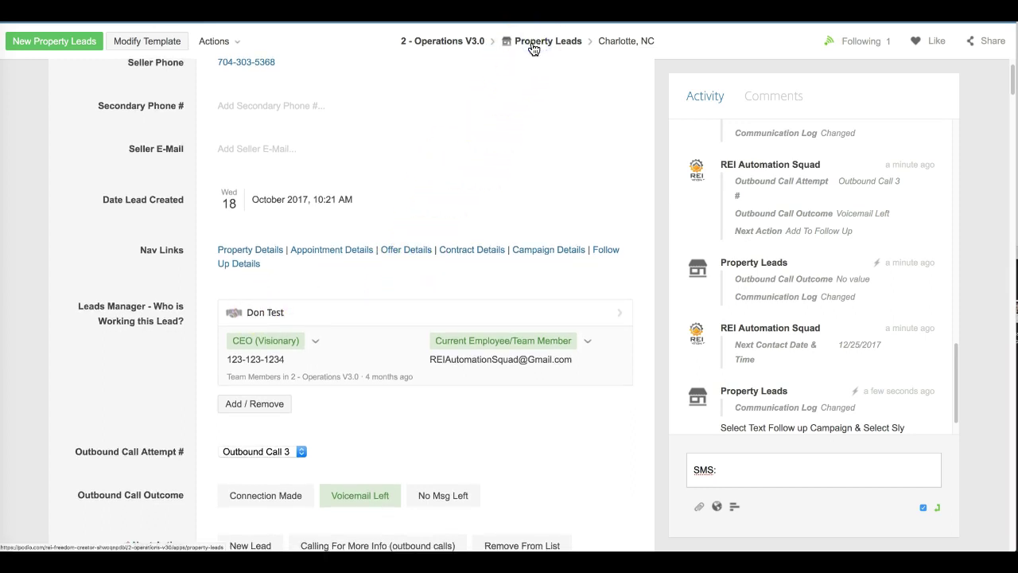
{"action": "left_click", "coordinate": [532, 45]}
Step: Return to the Property Leads app and switch to the Default All Prospects/Lead view
{"action": "left_click", "coordinate": [498, 77]}
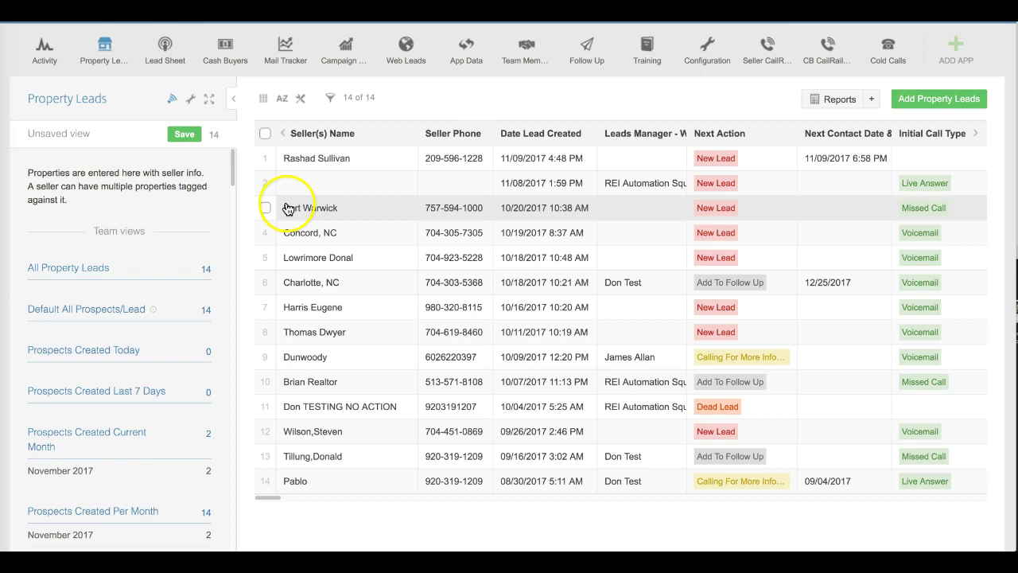
{"action": "scroll", "coordinate": [194, 225], "scroll_direction": "down", "scroll_amount": 3}
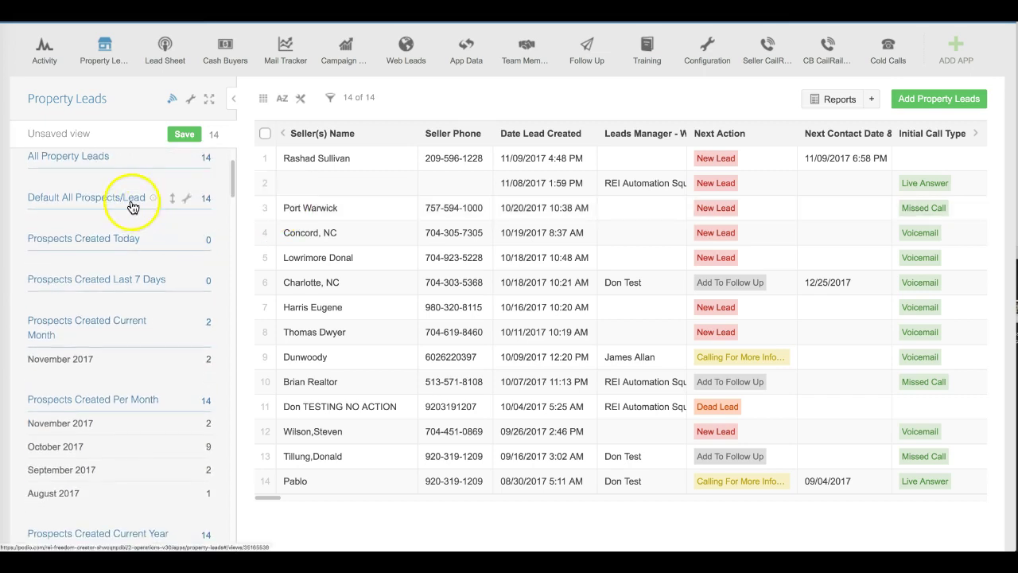
{"action": "left_click", "coordinate": [106, 199]}
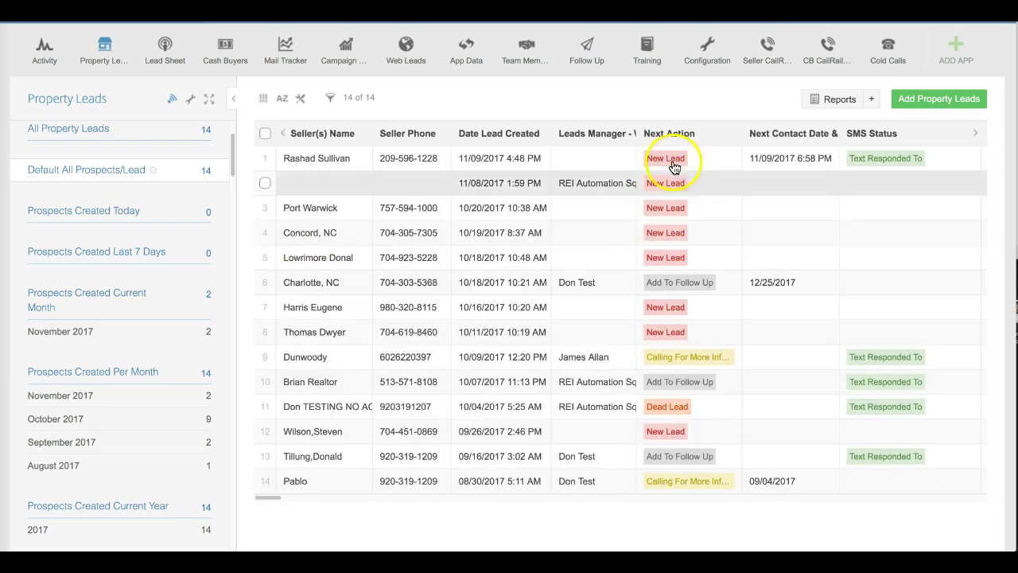
Step: Adjust the table display so the SMS Status column is shown
{"action": "left_click", "coordinate": [668, 234]}
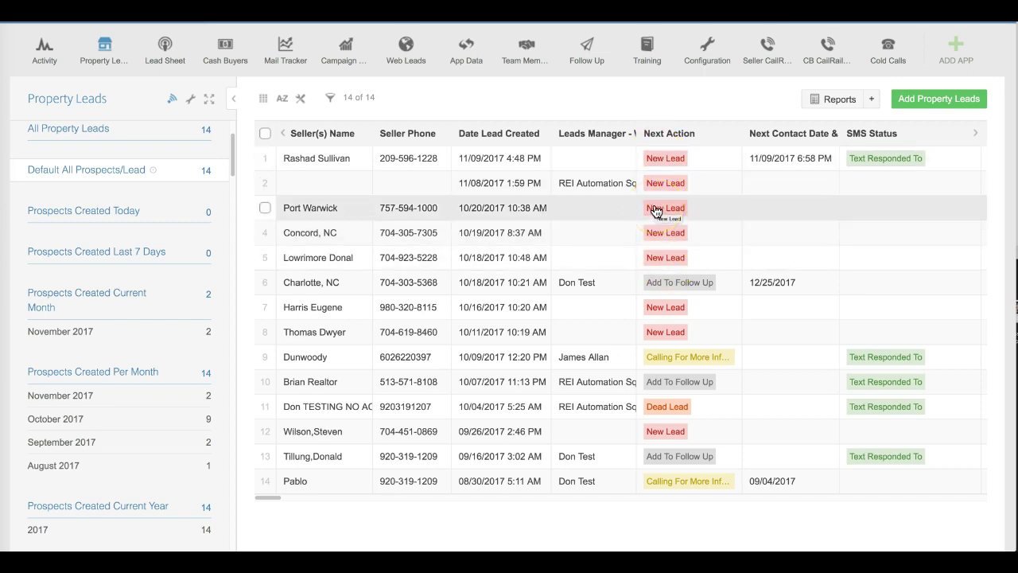
{"action": "left_click", "coordinate": [619, 165]}
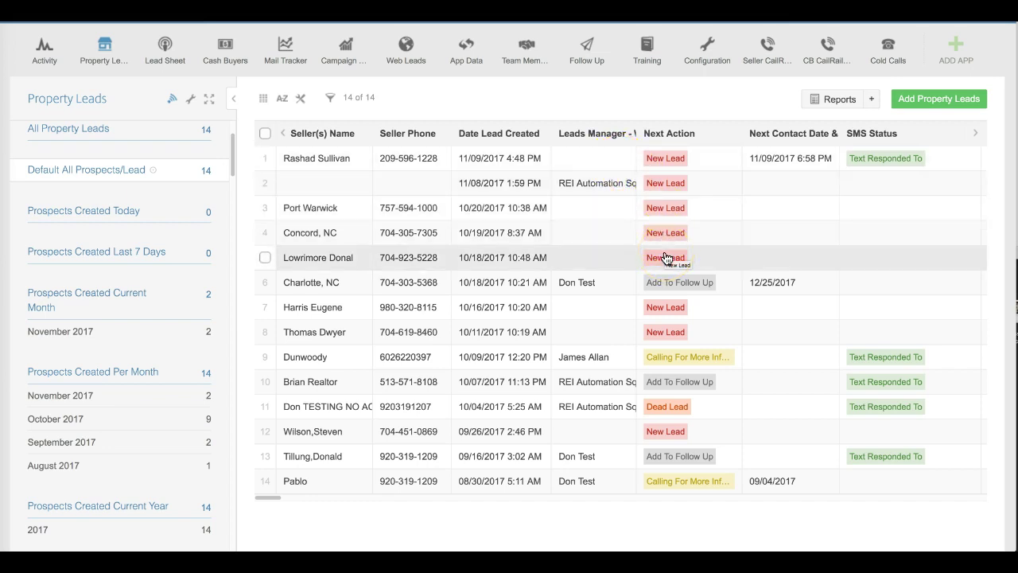
{"action": "left_click", "coordinate": [642, 245]}
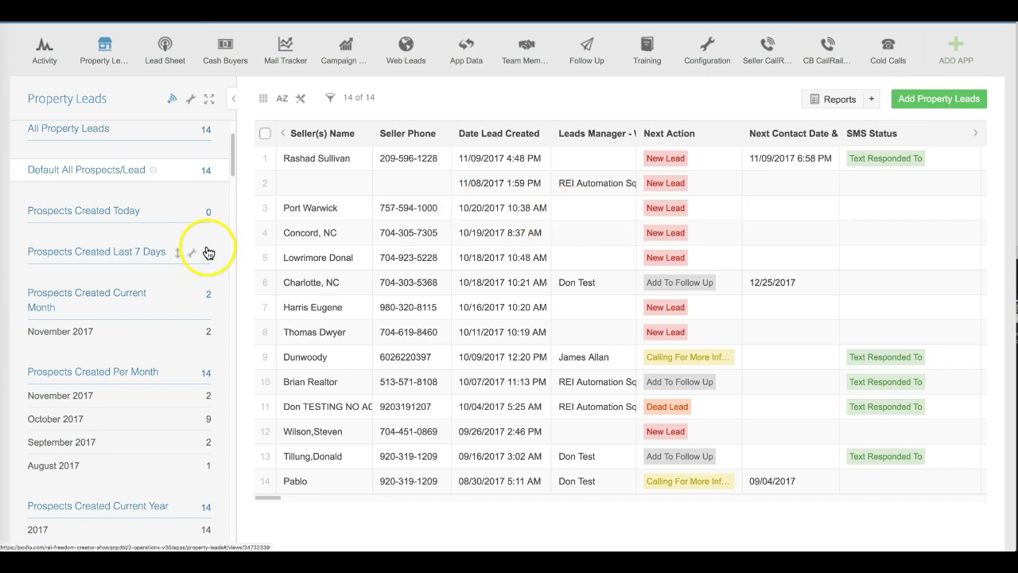
{"action": "scroll", "coordinate": [157, 267], "scroll_direction": "down", "scroll_amount": 1}
{"action": "scroll", "coordinate": [157, 267], "scroll_direction": "down", "scroll_amount": 6}
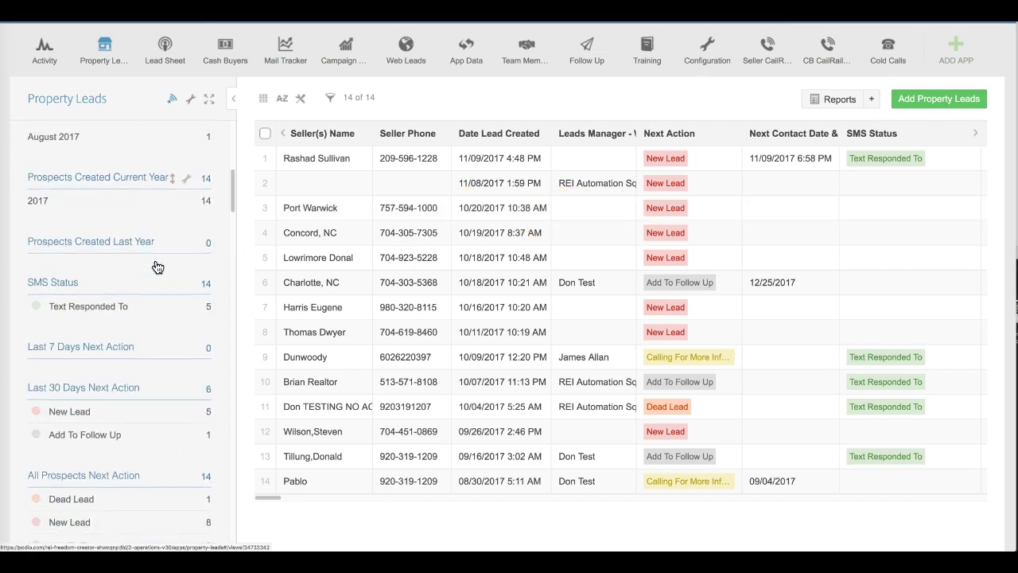
{"action": "scroll", "coordinate": [167, 266], "scroll_direction": "up", "scroll_amount": 1}
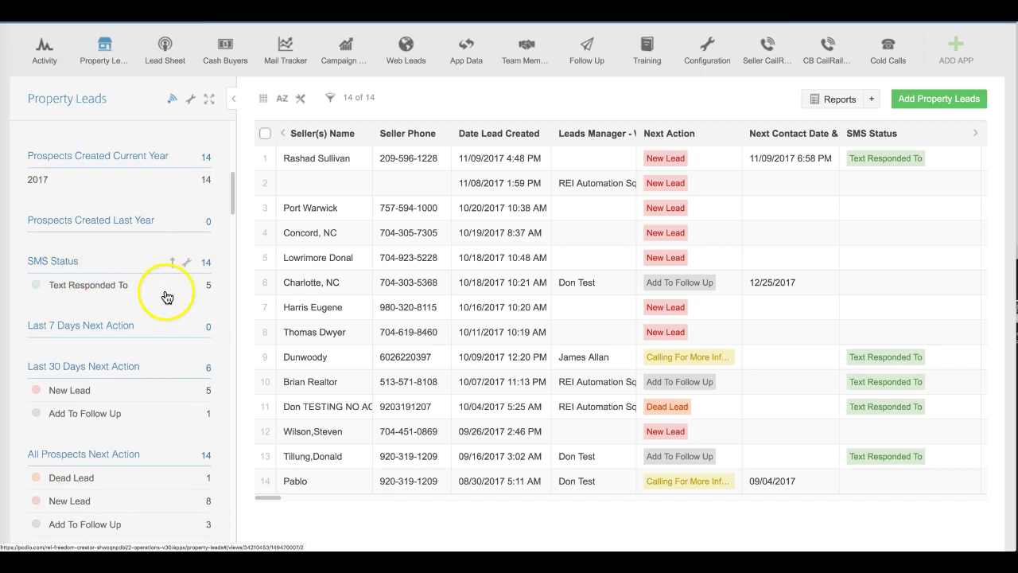
{"action": "scroll", "coordinate": [166, 297], "scroll_direction": "up", "scroll_amount": 1}
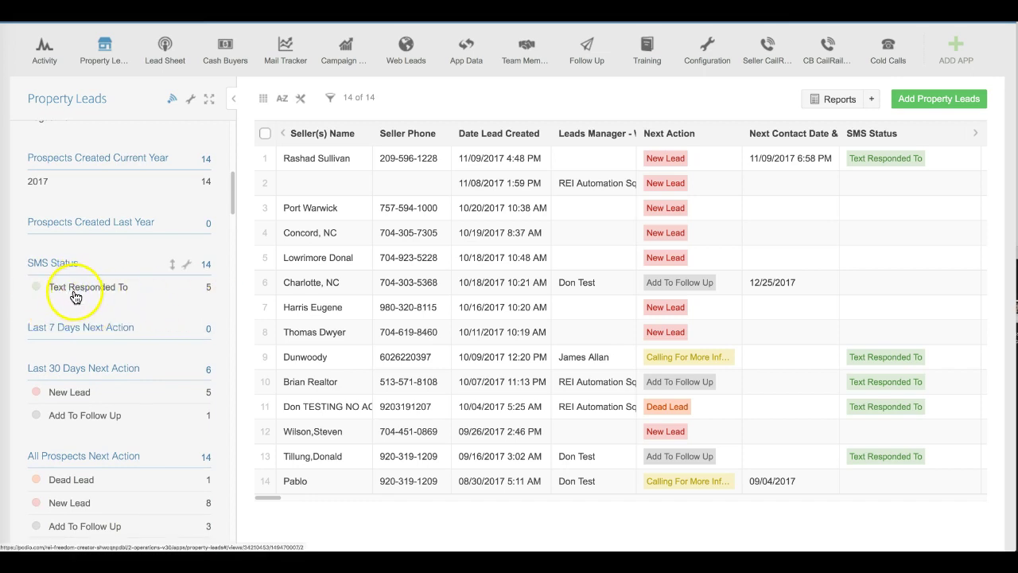
{"action": "scroll", "coordinate": [99, 316], "scroll_direction": "up", "scroll_amount": 1}
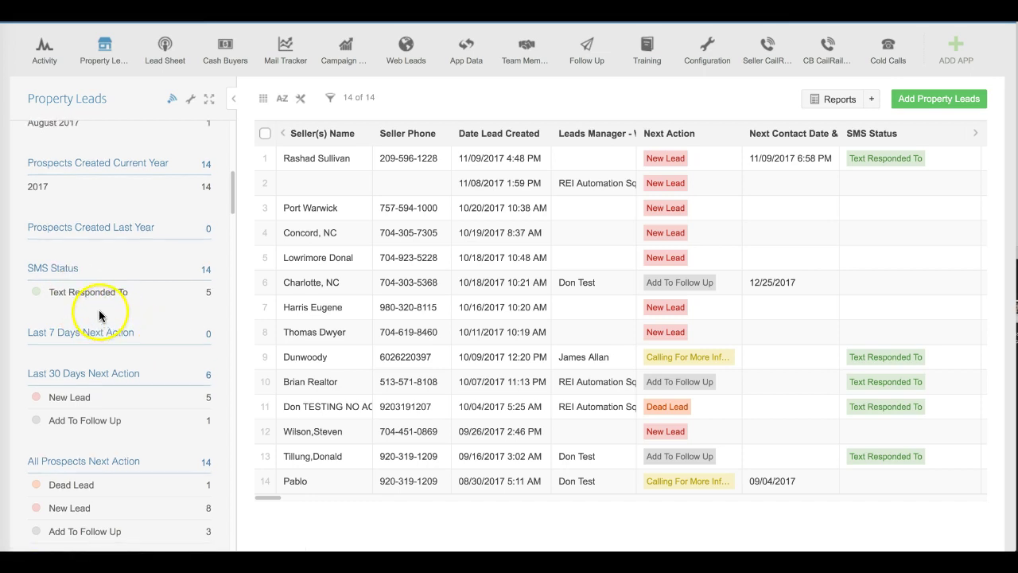
{"action": "scroll", "coordinate": [100, 316], "scroll_direction": "down", "scroll_amount": 3}
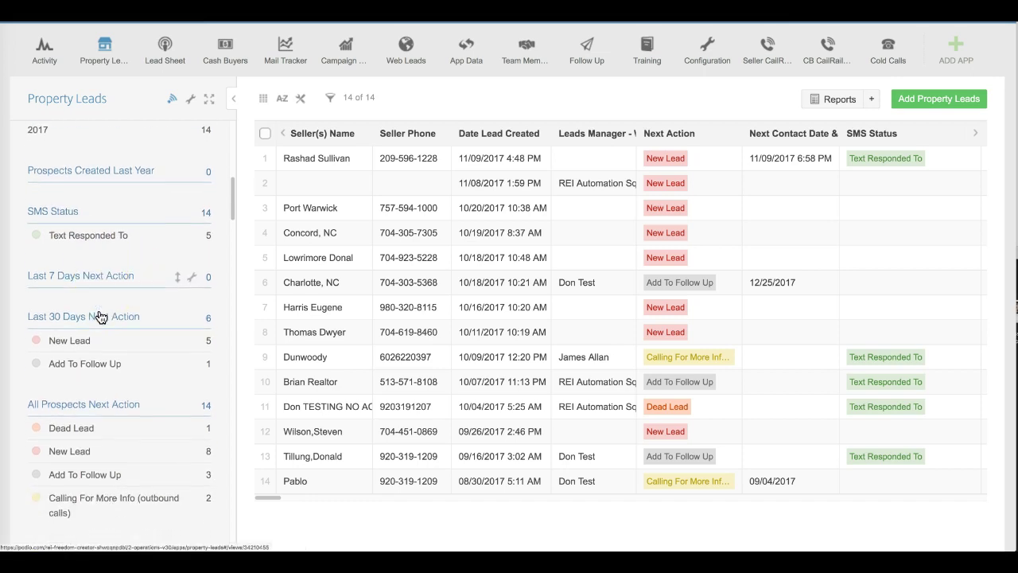
{"action": "scroll", "coordinate": [99, 317], "scroll_direction": "down", "scroll_amount": 1}
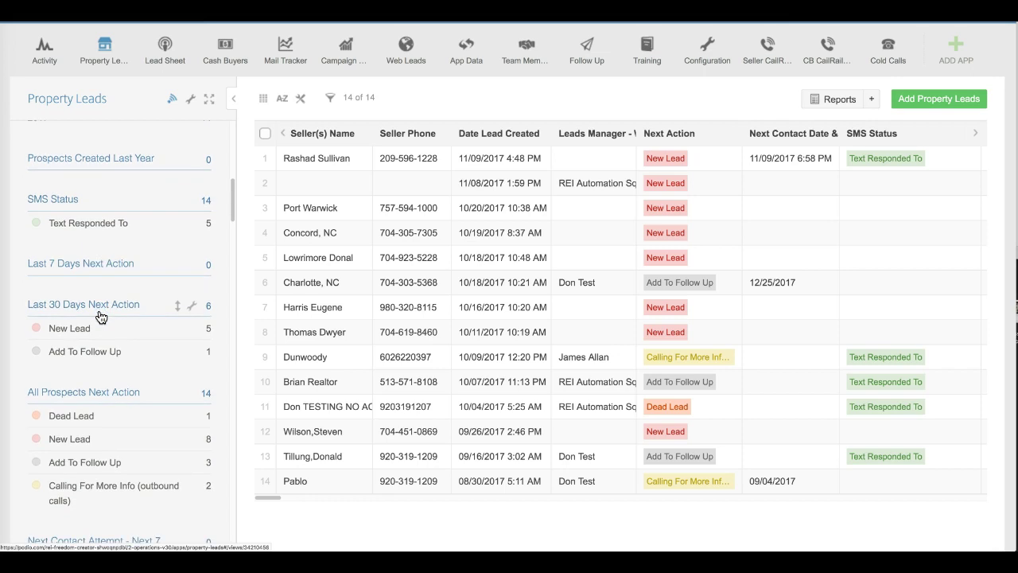
{"action": "scroll", "coordinate": [100, 316], "scroll_direction": "down", "scroll_amount": 10}
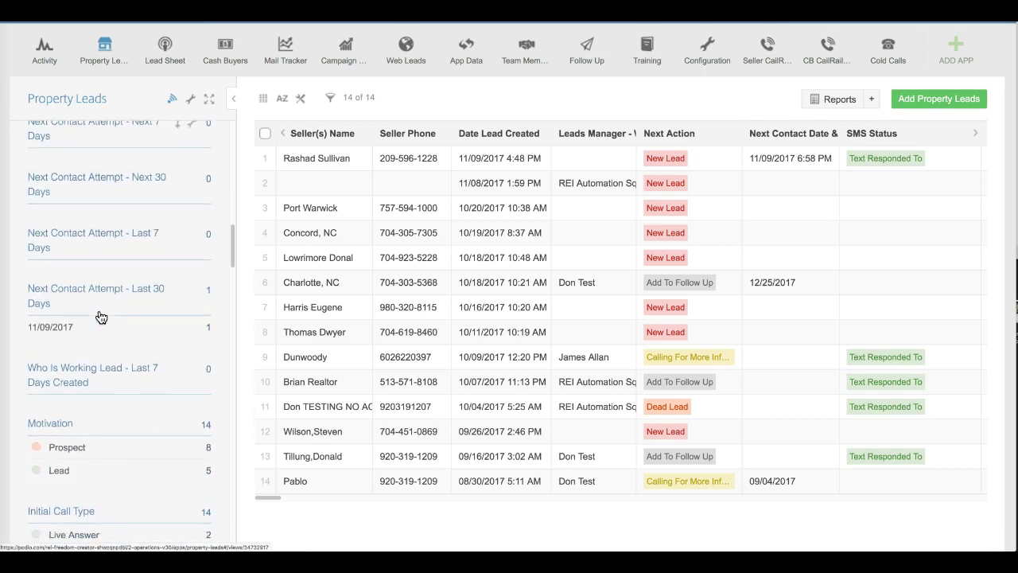
{"action": "scroll", "coordinate": [100, 317], "scroll_direction": "down", "scroll_amount": 1}
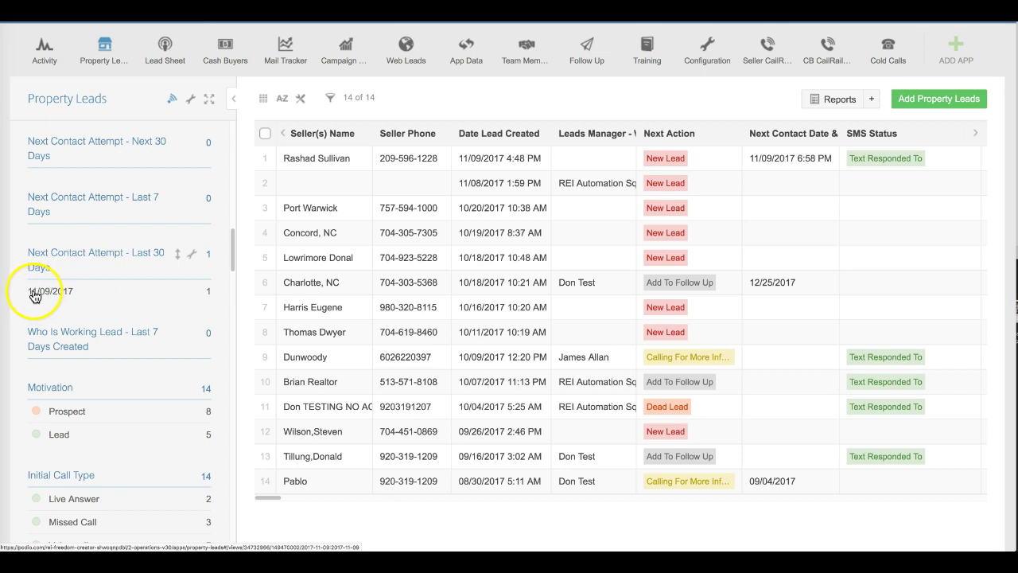
{"action": "left_click", "coordinate": [82, 298]}
{"action": "left_click", "coordinate": [53, 291]}
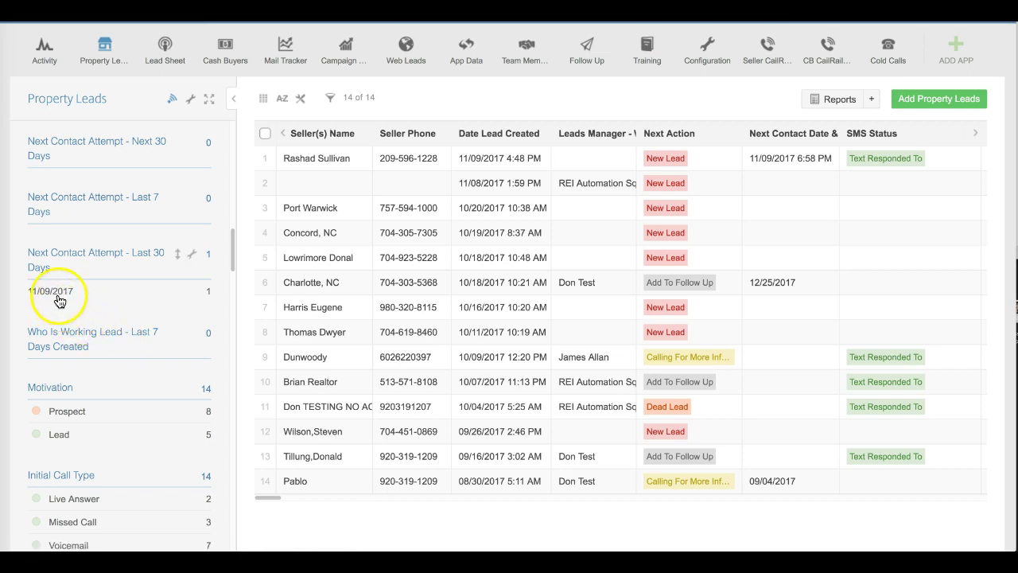
{"action": "scroll", "coordinate": [56, 298], "scroll_direction": "up", "scroll_amount": 3}
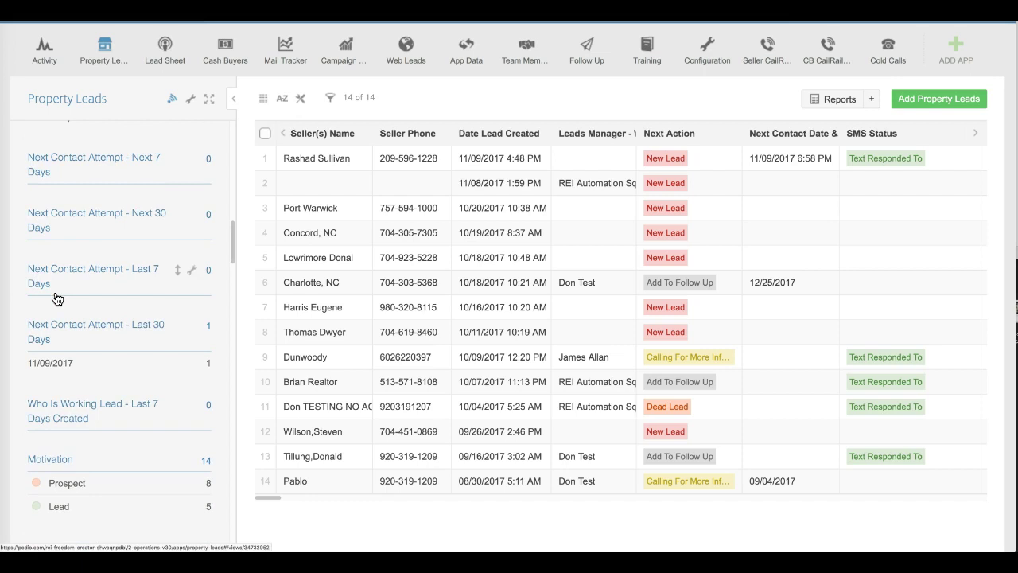
{"action": "left_click", "coordinate": [128, 380]}
{"action": "left_click", "coordinate": [41, 359]}
{"action": "left_click", "coordinate": [144, 367]}
{"action": "left_click", "coordinate": [185, 372]}
{"action": "left_click", "coordinate": [125, 358]}
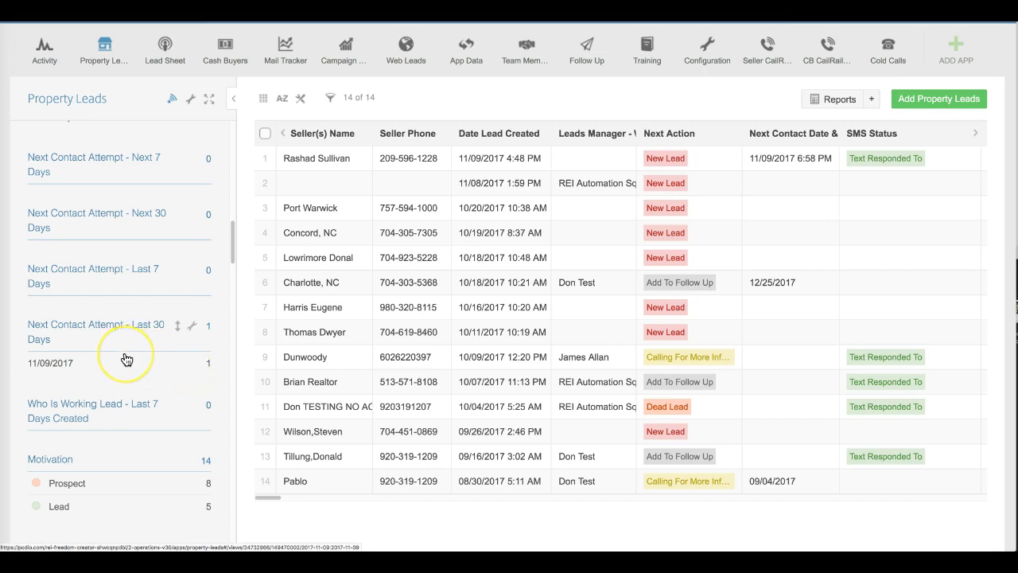
{"action": "left_click", "coordinate": [132, 382]}
{"action": "scroll", "coordinate": [110, 332], "scroll_direction": "up", "scroll_amount": 5}
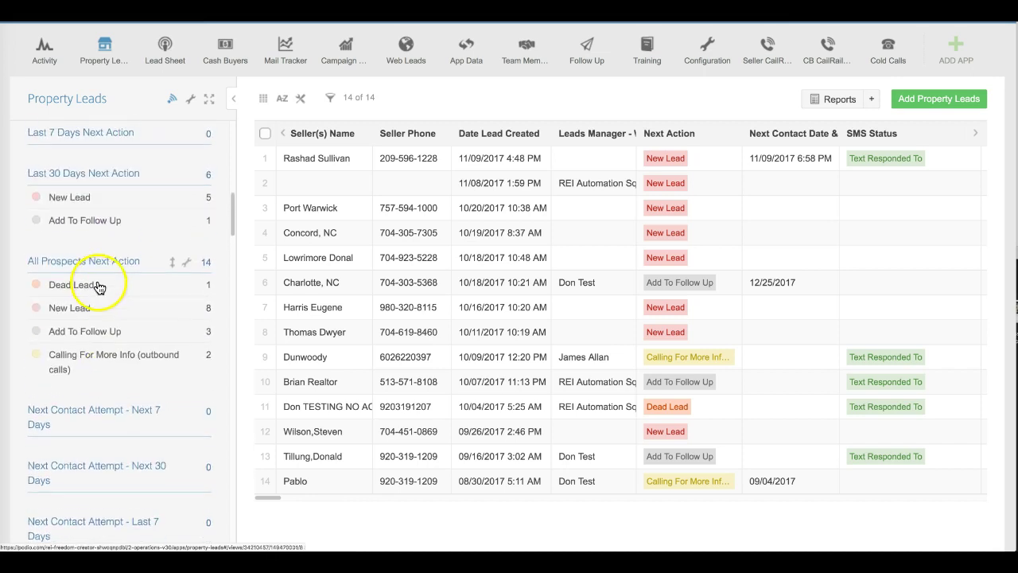
{"action": "scroll", "coordinate": [113, 246], "scroll_direction": "up", "scroll_amount": 5}
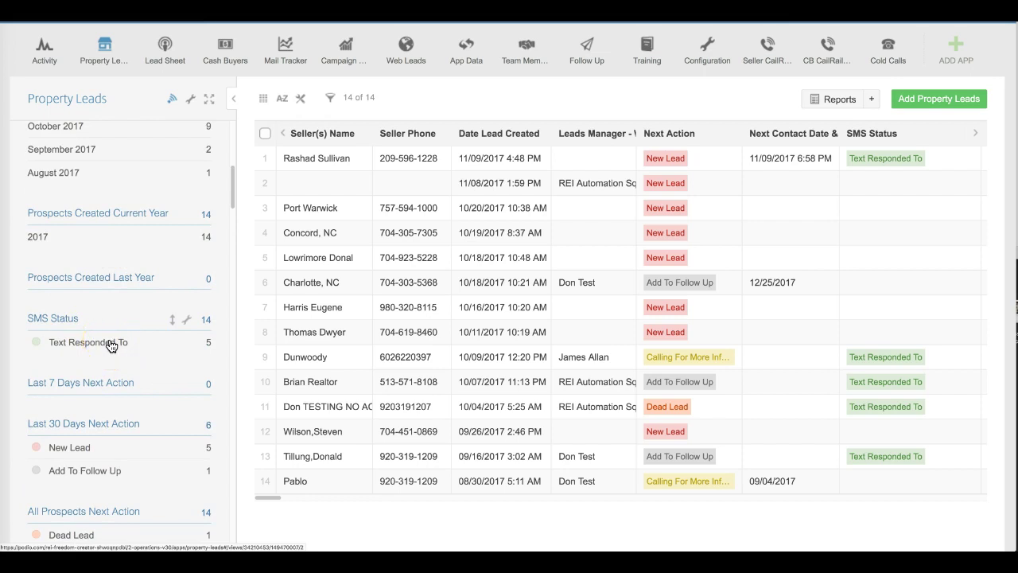
{"action": "scroll", "coordinate": [112, 346], "scroll_direction": "down", "scroll_amount": 1}
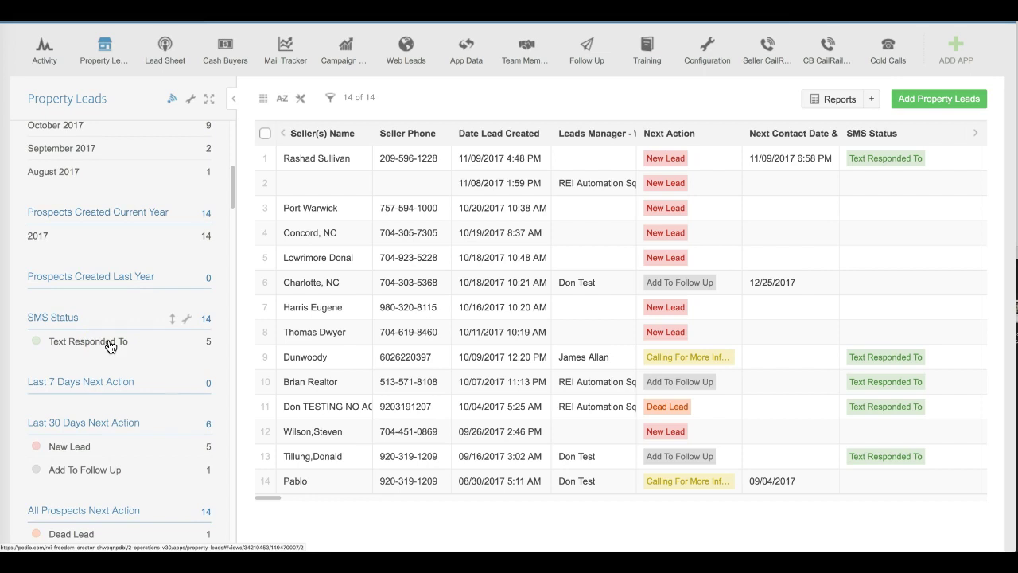